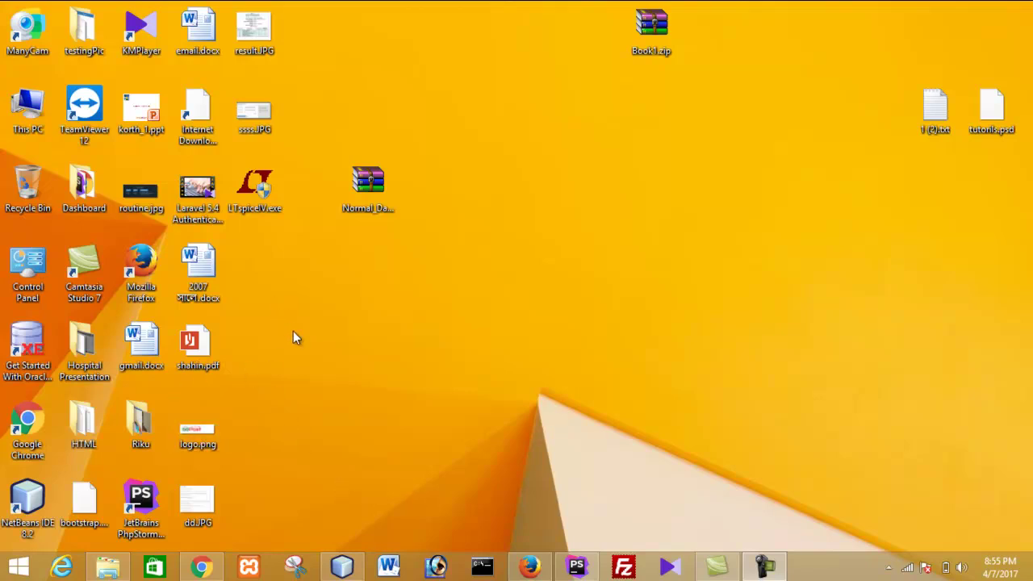
- Run the LTspiceIV.exe installer from the desktop, accept the licence agreement and install to C:\Program Files (x86)\LTC\LTspiceIV
{"action": "left_click", "coordinate": [260, 202]}
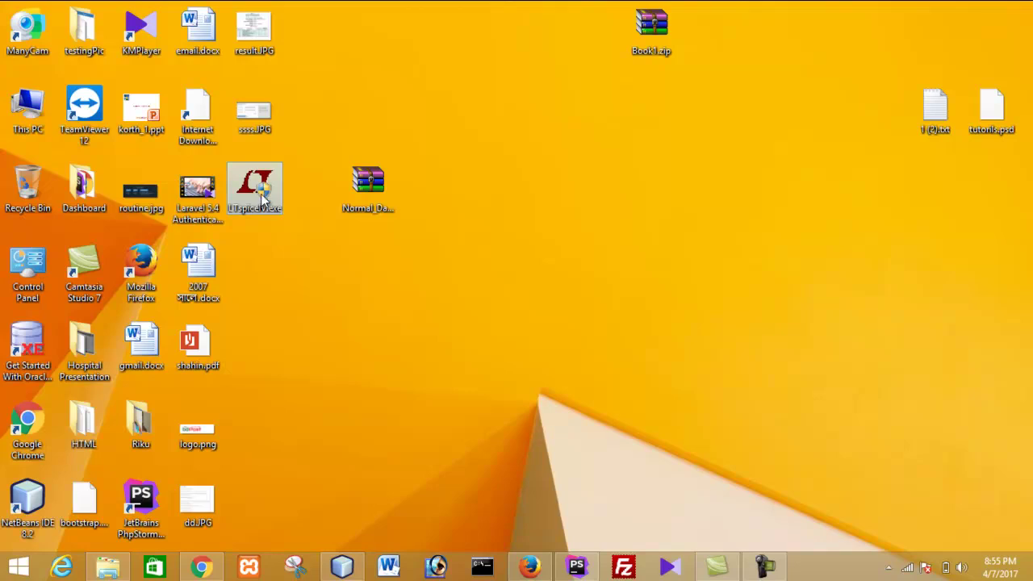
{"action": "double_click", "coordinate": [269, 199]}
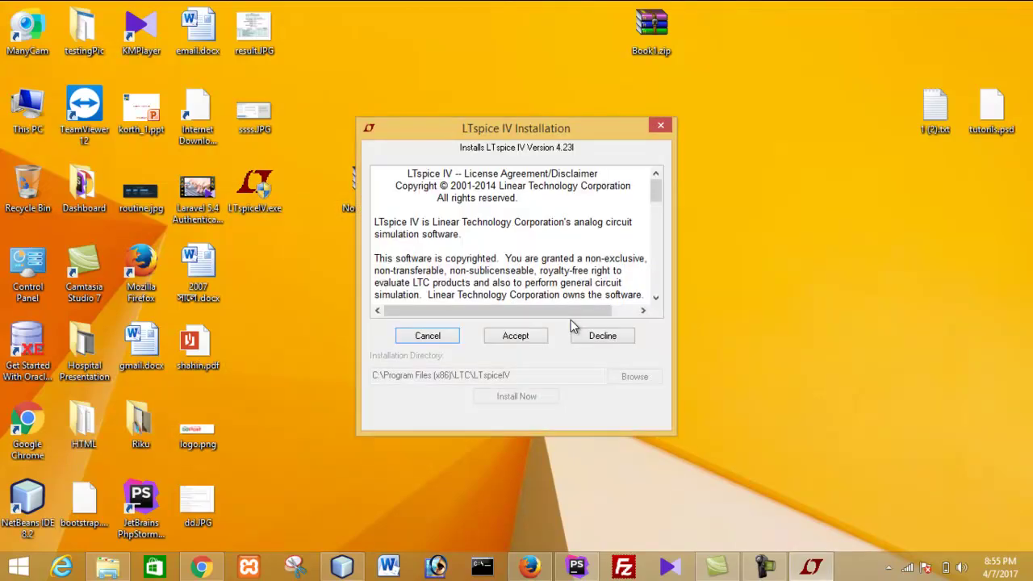
{"action": "left_click", "coordinate": [526, 340]}
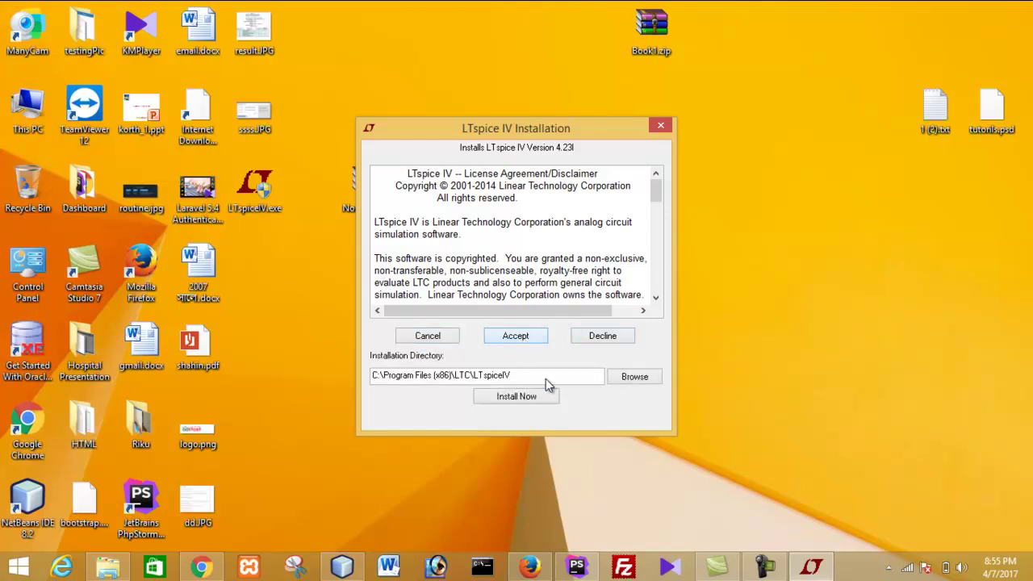
{"action": "left_click", "coordinate": [538, 397]}
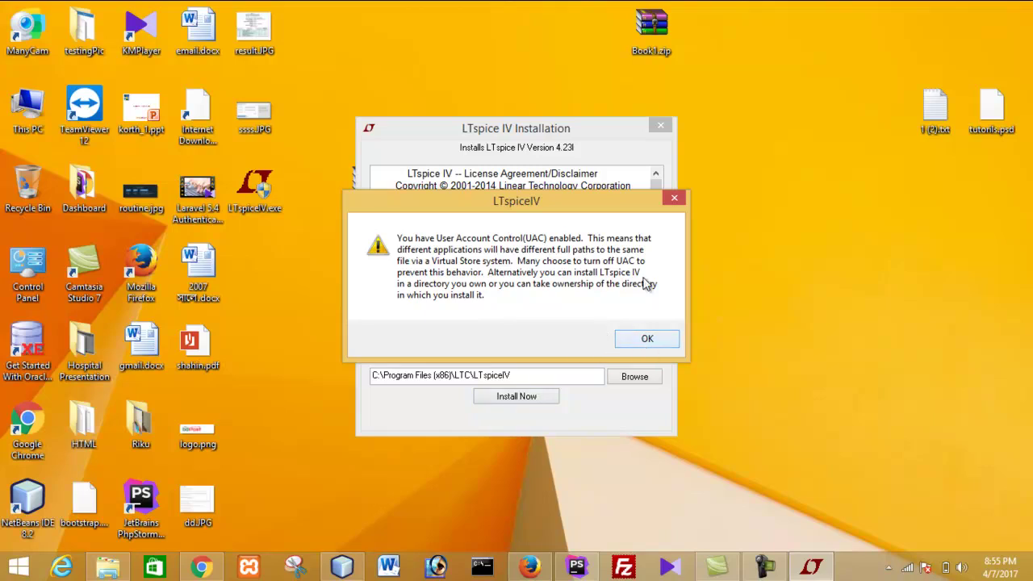
{"action": "left_click", "coordinate": [673, 199]}
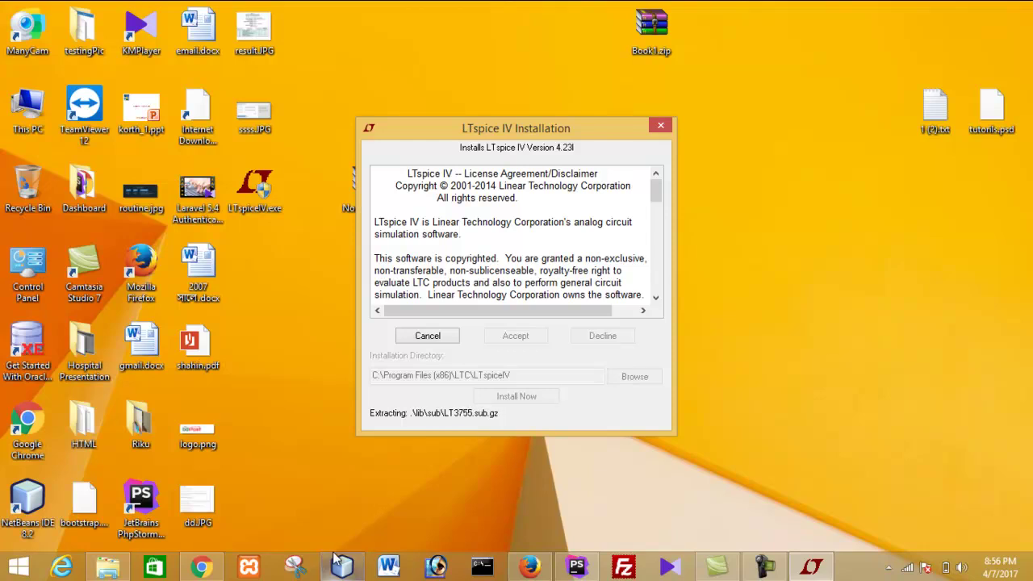
{"action": "mouse_move", "coordinate": [184, 558]}
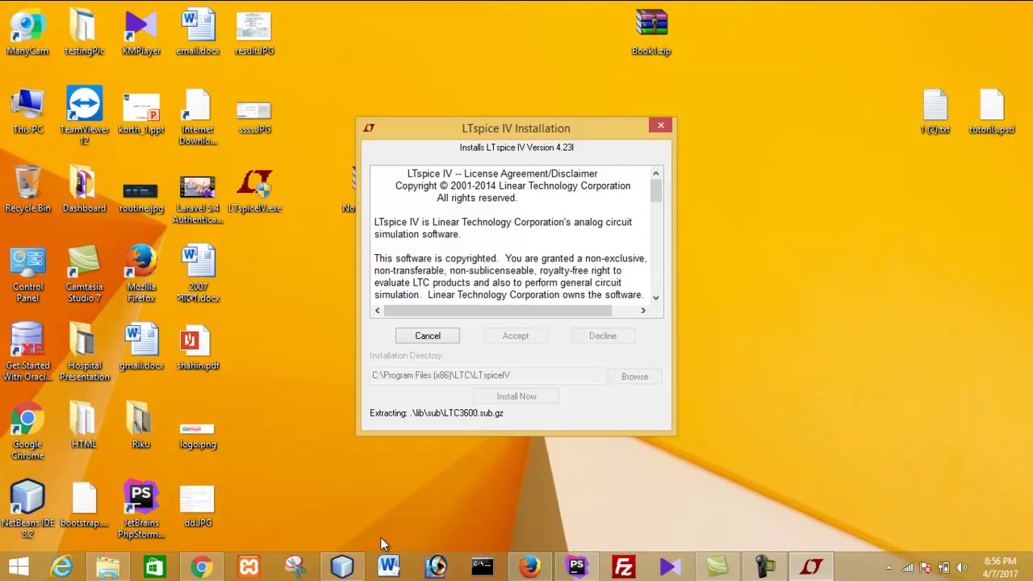
{"action": "left_click", "coordinate": [184, 571]}
{"action": "left_click", "coordinate": [250, 9]}
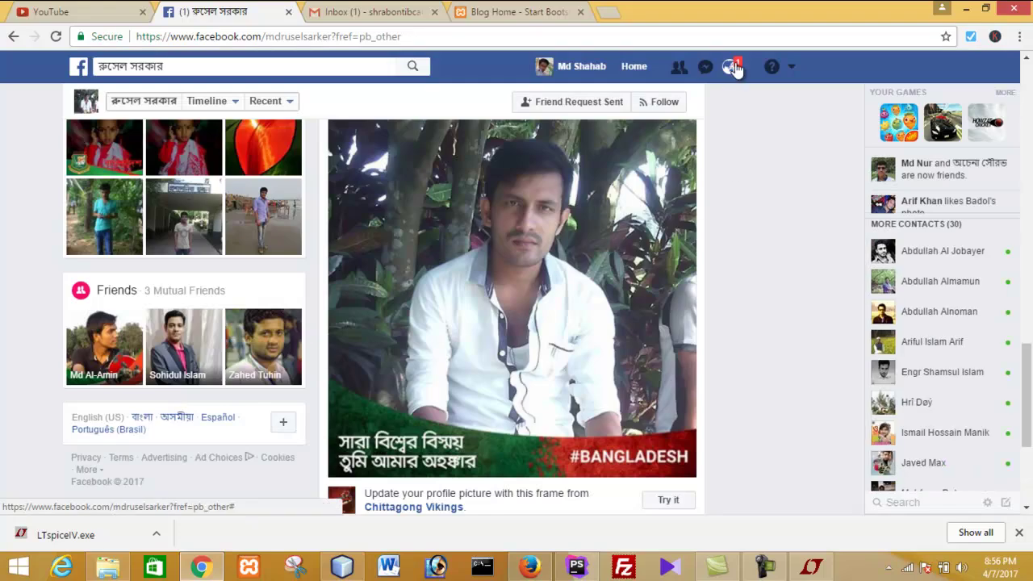
{"action": "left_click", "coordinate": [730, 68]}
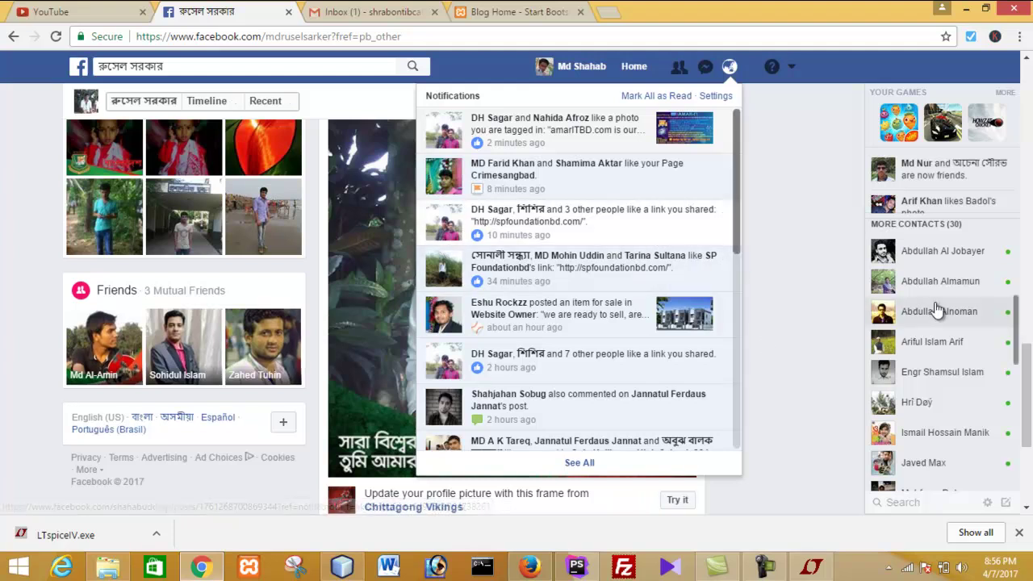
{"action": "left_click", "coordinate": [575, 175]}
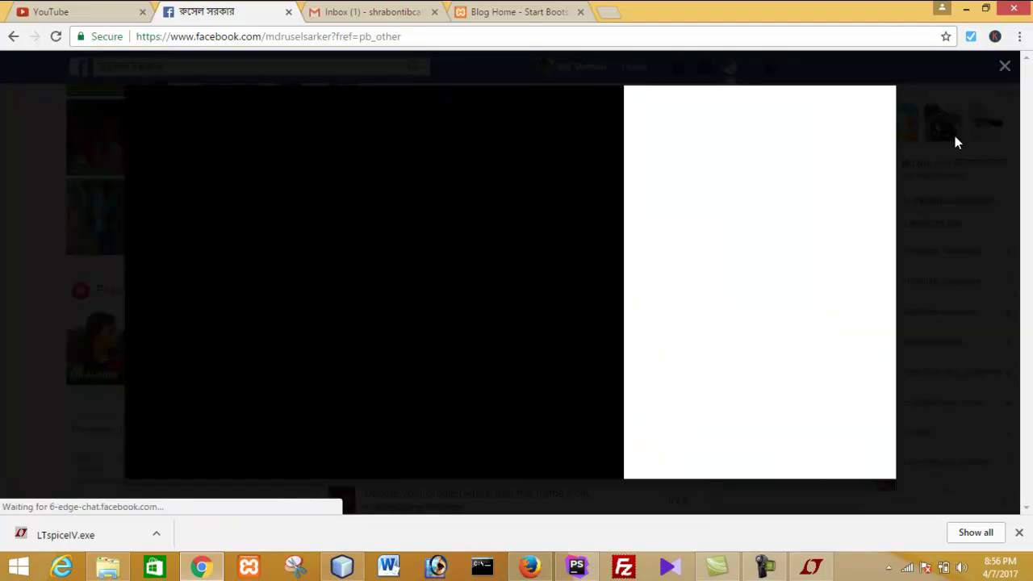
{"action": "left_click", "coordinate": [955, 137]}
{"action": "left_click", "coordinate": [792, 181]}
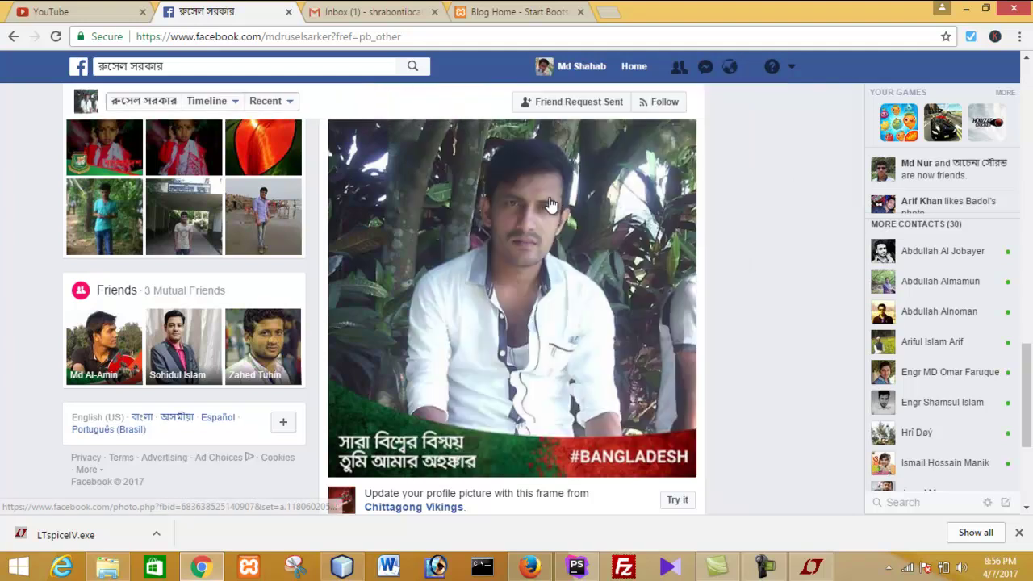
{"action": "left_click", "coordinate": [632, 68]}
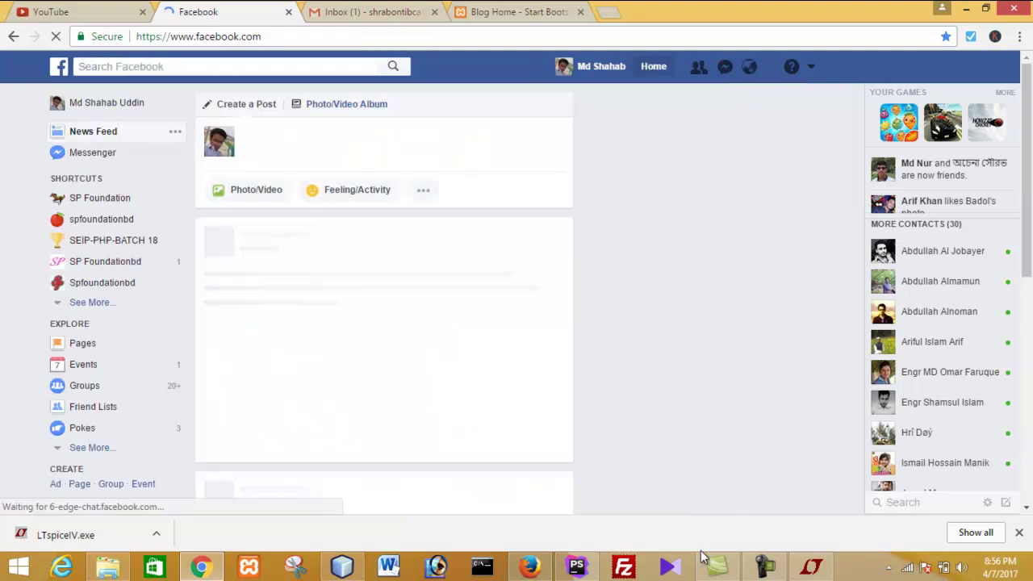
{"action": "left_click", "coordinate": [369, 11]}
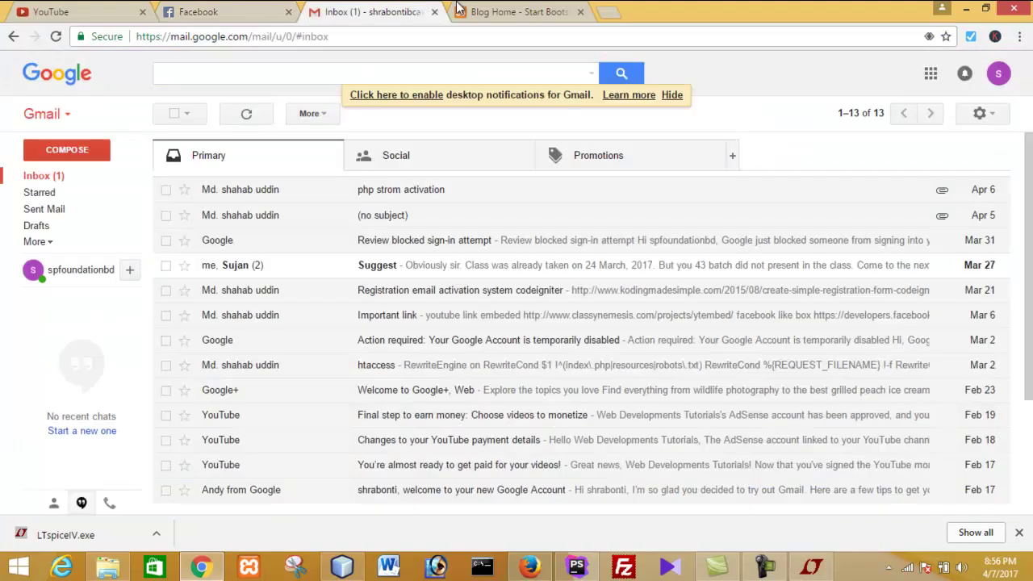
{"action": "left_click", "coordinate": [966, 8]}
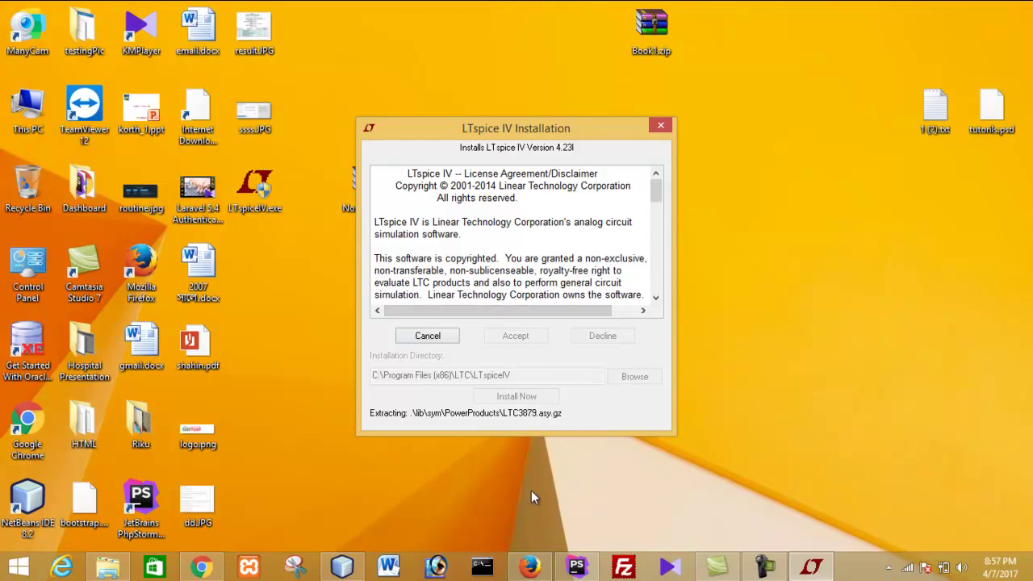
{"action": "left_click", "coordinate": [770, 567]}
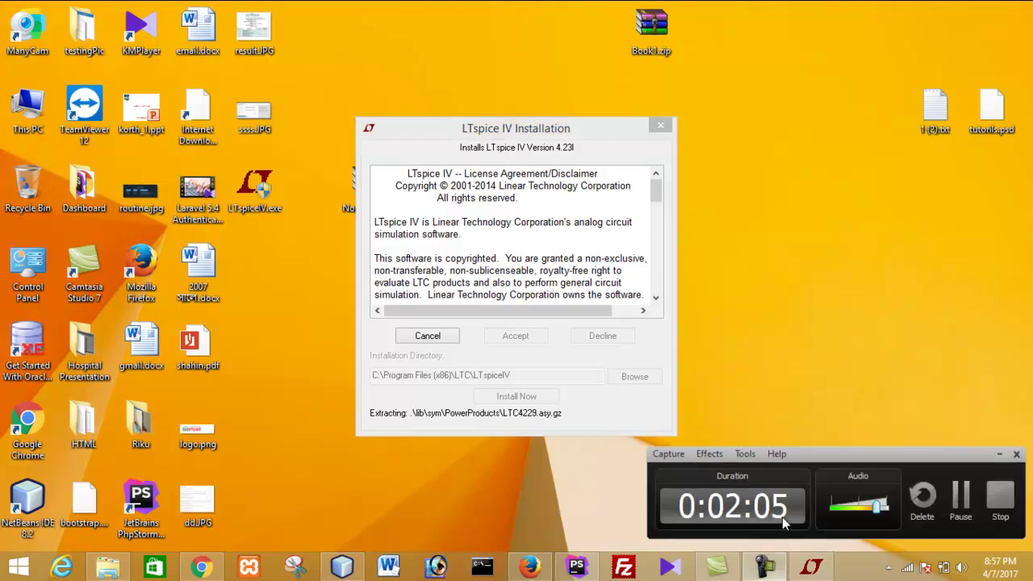
{"action": "left_click", "coordinate": [960, 496]}
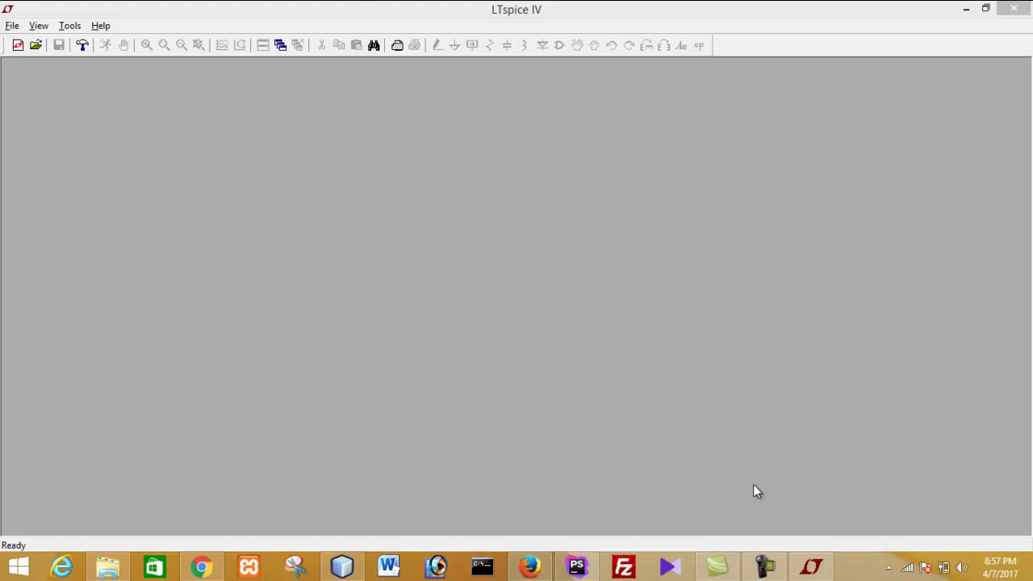
- Switch to LTspice IV and create a new blank schematic, dismissing the dialog for opening an existing file
{"action": "left_click", "coordinate": [821, 573]}
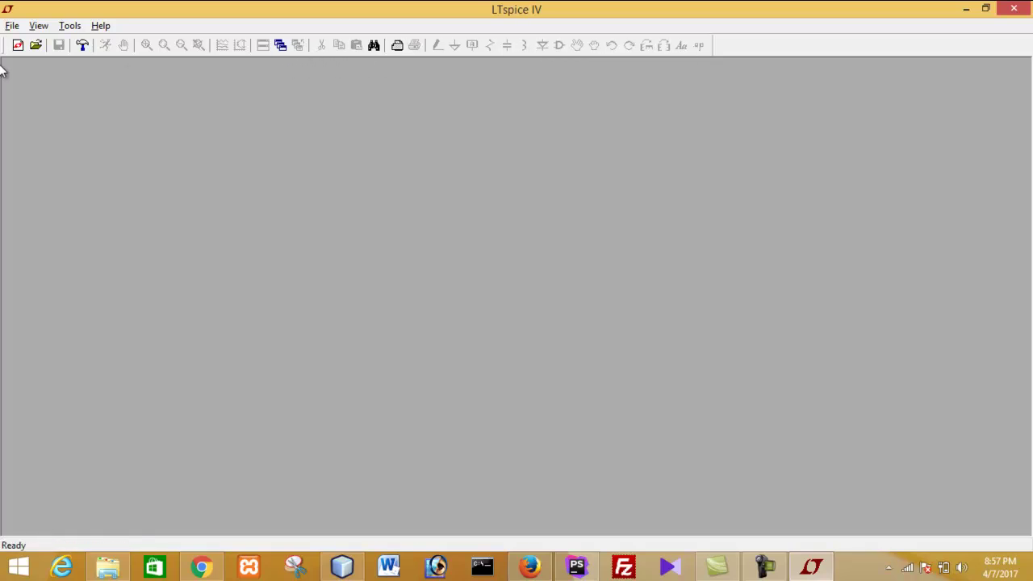
{"action": "left_click", "coordinate": [37, 46]}
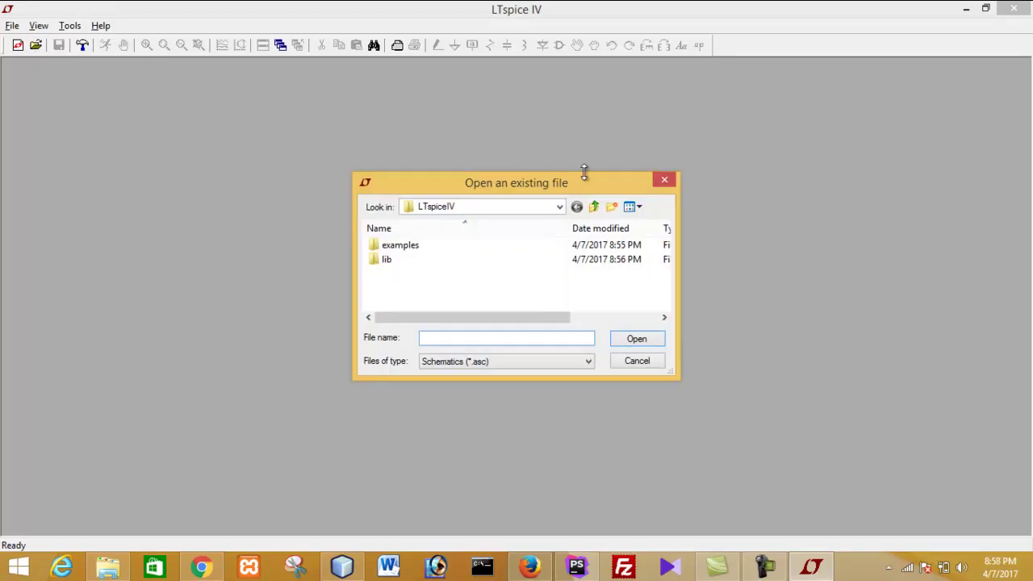
{"action": "left_click", "coordinate": [664, 180]}
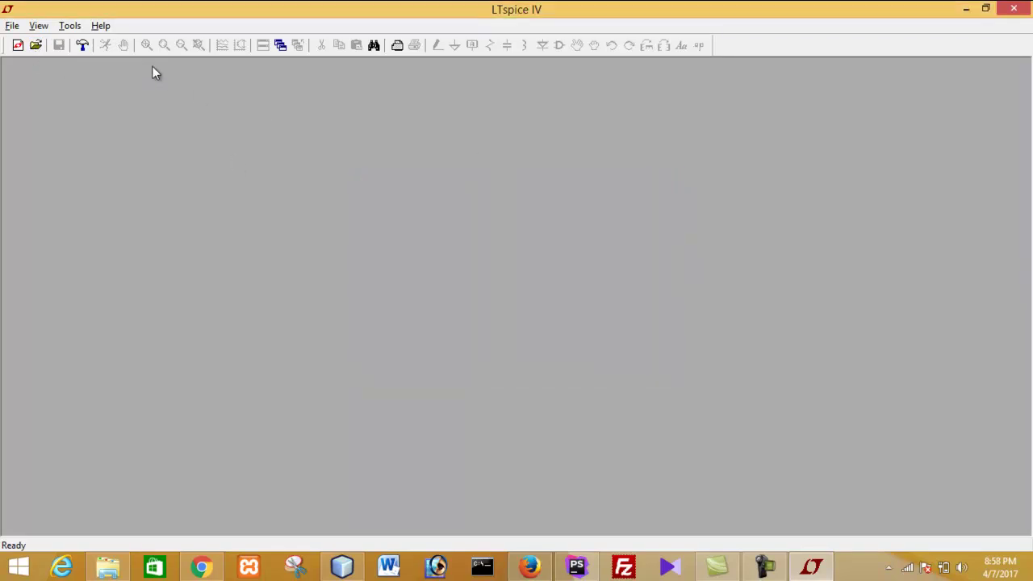
{"action": "left_click", "coordinate": [17, 47]}
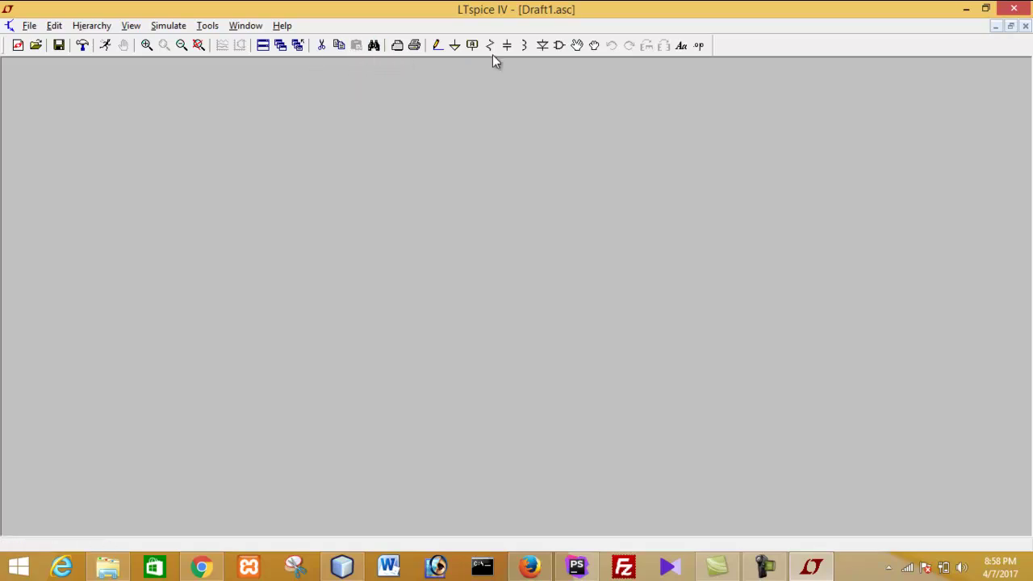
{"action": "left_click", "coordinate": [435, 47]}
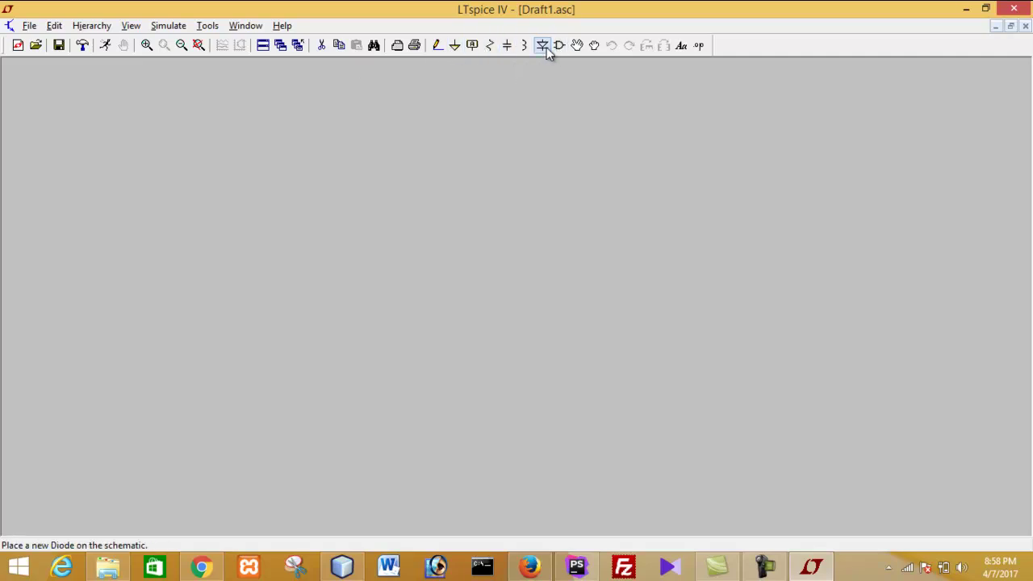
{"action": "left_click", "coordinate": [765, 565]}
{"action": "left_click", "coordinate": [956, 498]}
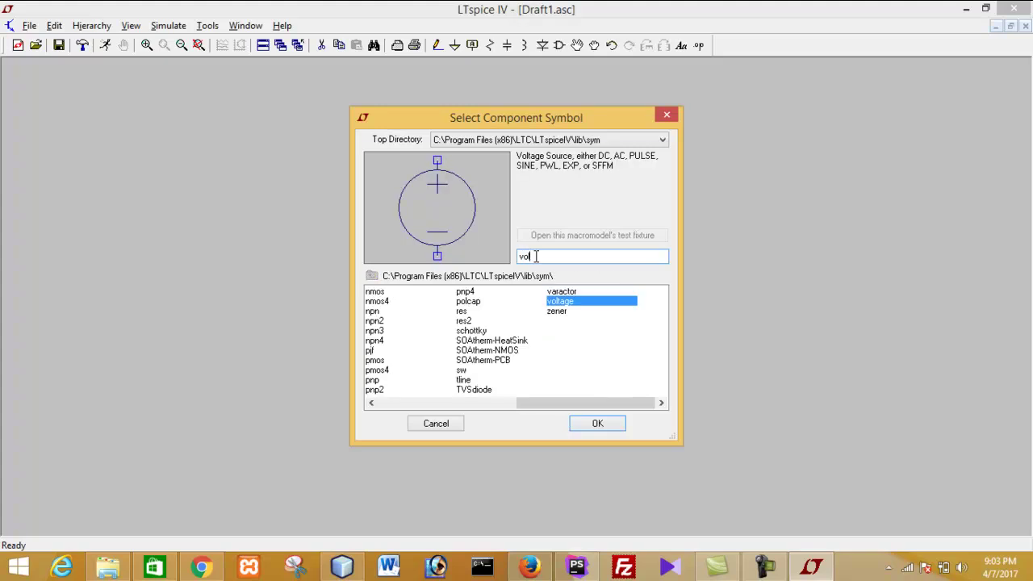
- Place two voltage components on the schematic, one near the centre and one at the upper left, and end placement
{"action": "key", "text": "Return"}
{"action": "left_click", "coordinate": [543, 313]}
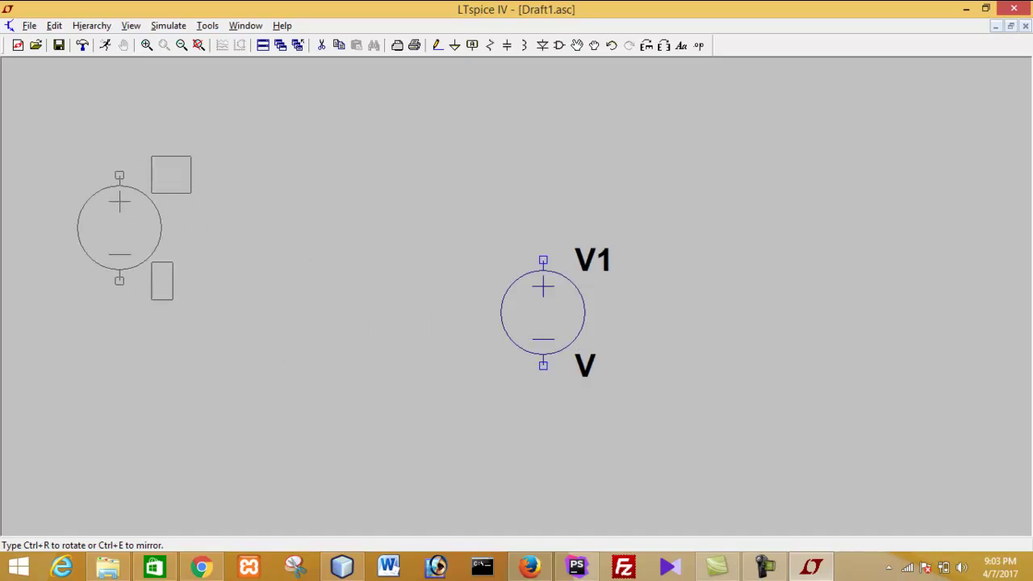
{"action": "left_click", "coordinate": [120, 227]}
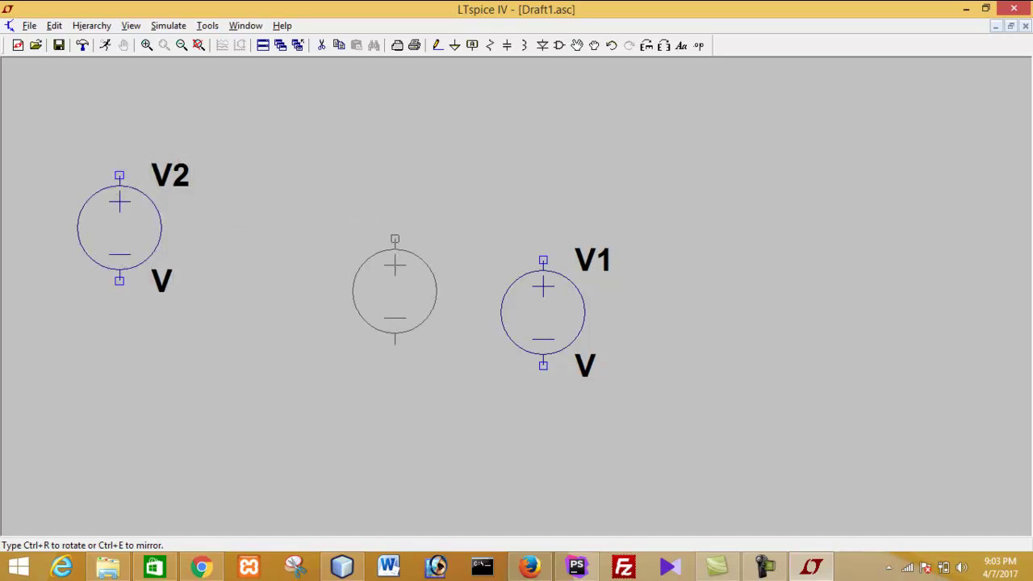
{"action": "key", "text": "Escape"}
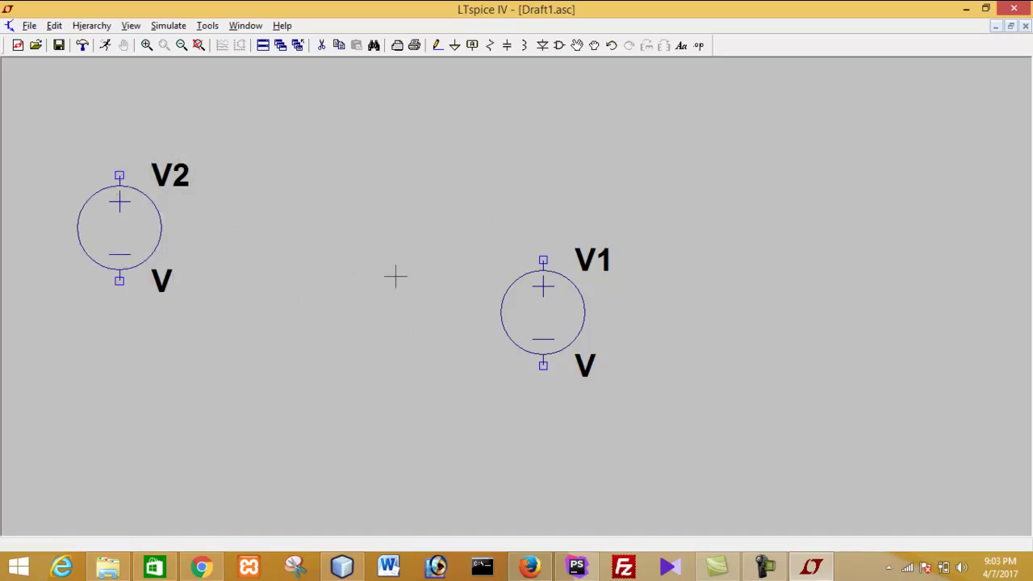
- View the properties and advanced function settings of voltage source V1, and close them without entering values
{"action": "right_click", "coordinate": [537, 296]}
{"action": "left_click", "coordinate": [602, 306]}
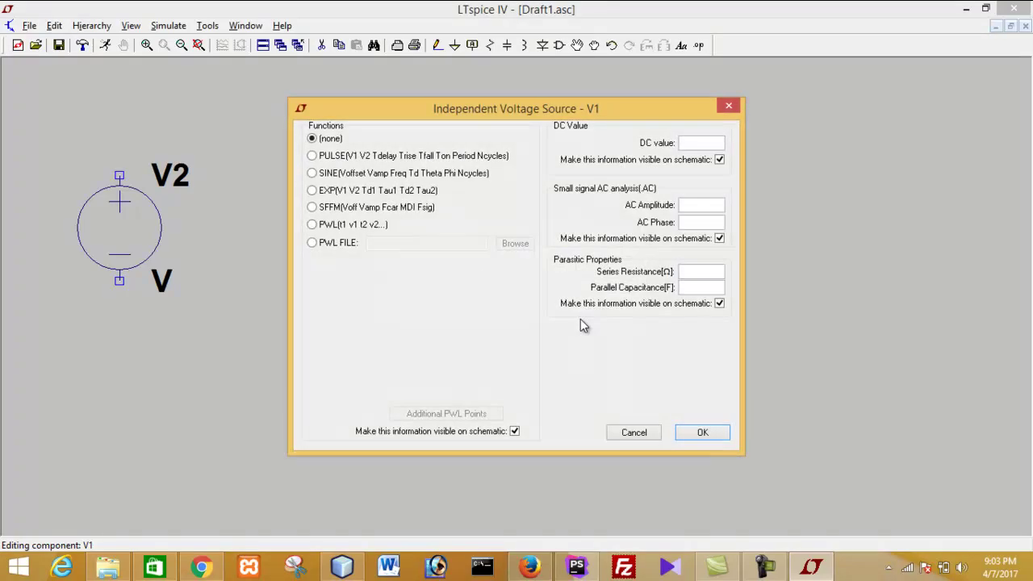
{"action": "left_click", "coordinate": [725, 109]}
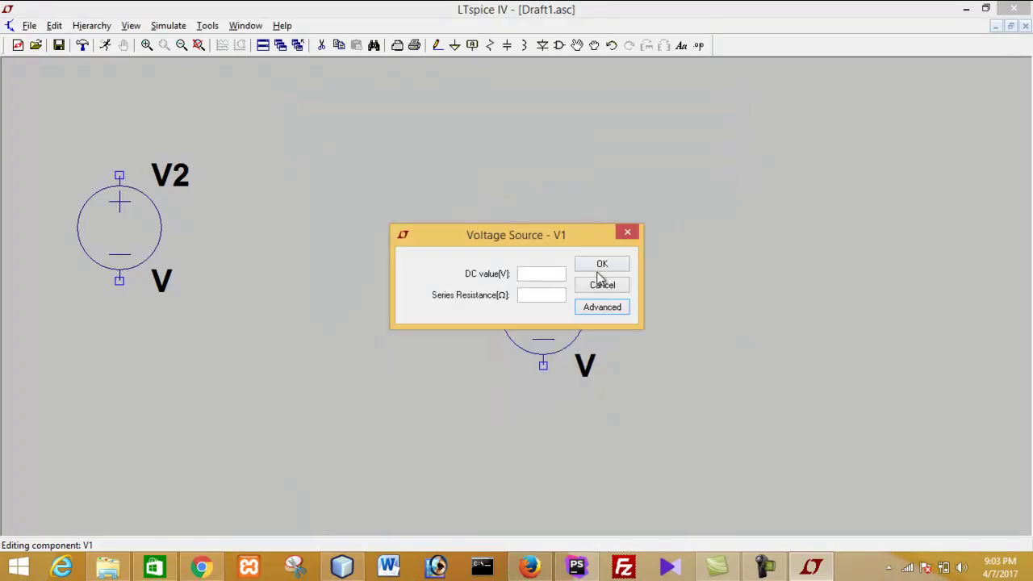
{"action": "left_click", "coordinate": [634, 231]}
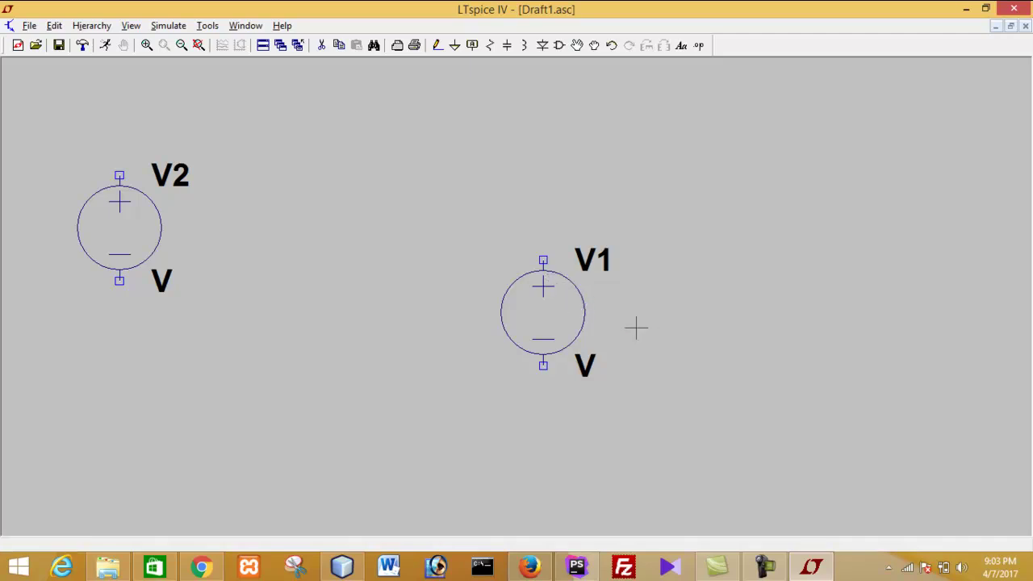
- Delete voltage source V1 and rename the reference designator of the remaining source V2 to sh1
{"action": "key", "text": "F5"}
{"action": "left_click", "coordinate": [561, 304]}
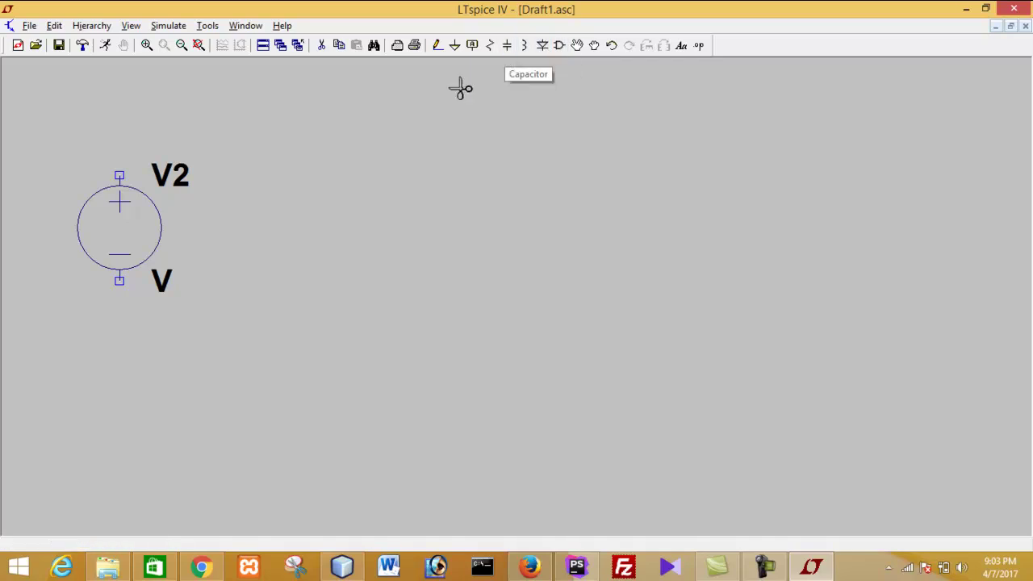
{"action": "right_click", "coordinate": [181, 177]}
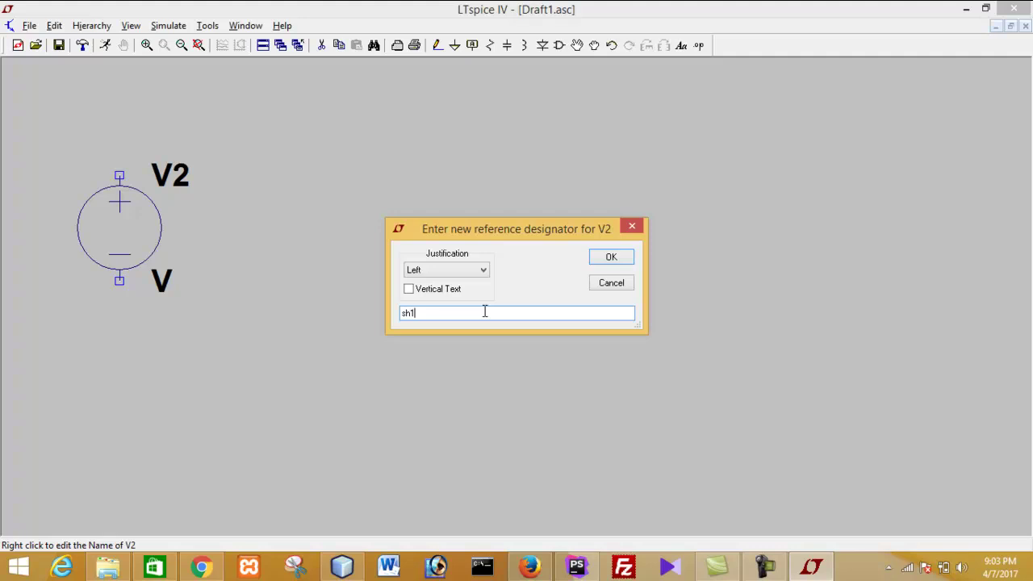
{"action": "left_click", "coordinate": [611, 256]}
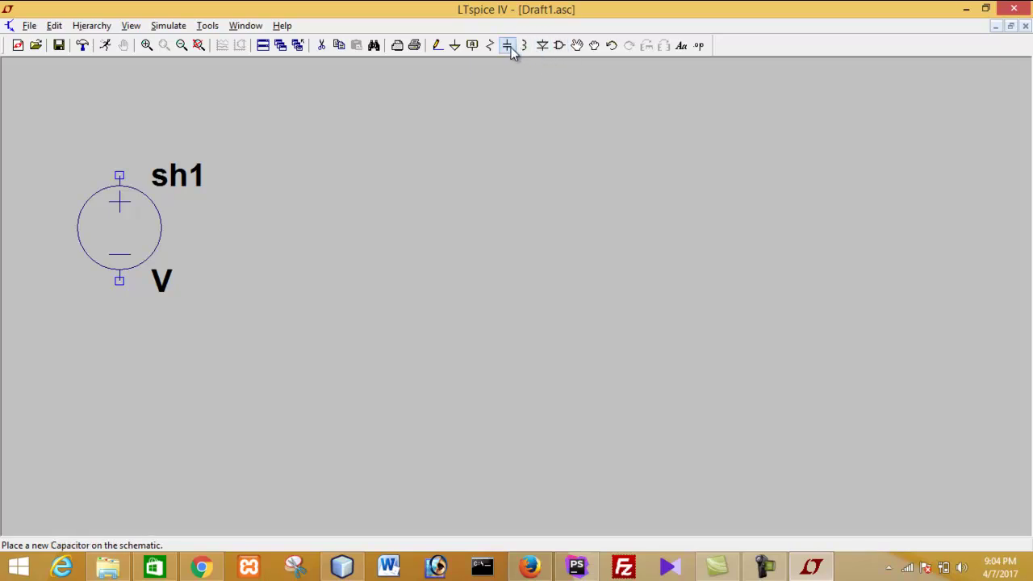
- Draw a wire up from the positive terminal of source sh1 and horizontally to the right, ending after the horizontal segment
{"action": "left_click", "coordinate": [444, 48]}
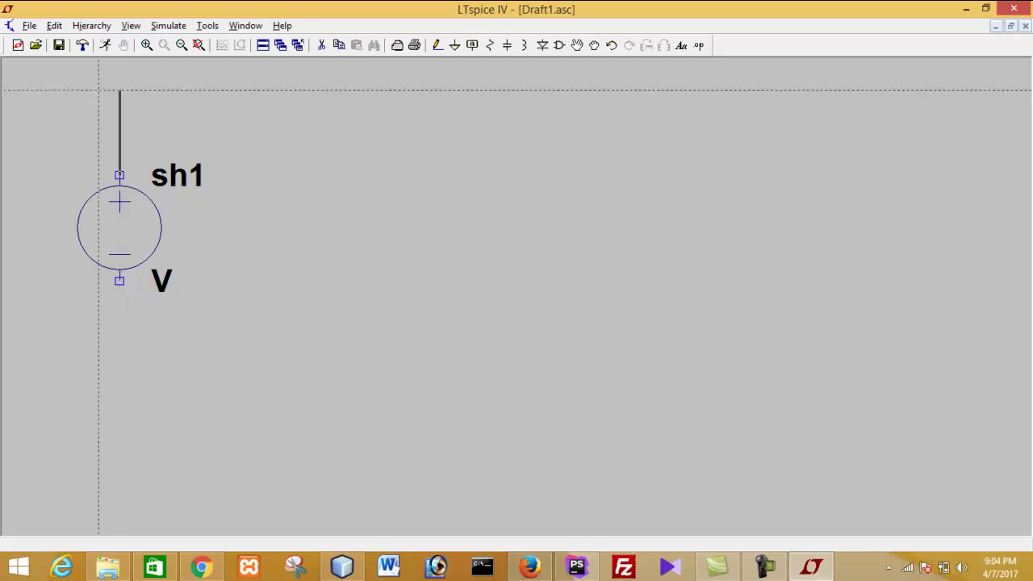
{"action": "left_click", "coordinate": [120, 90]}
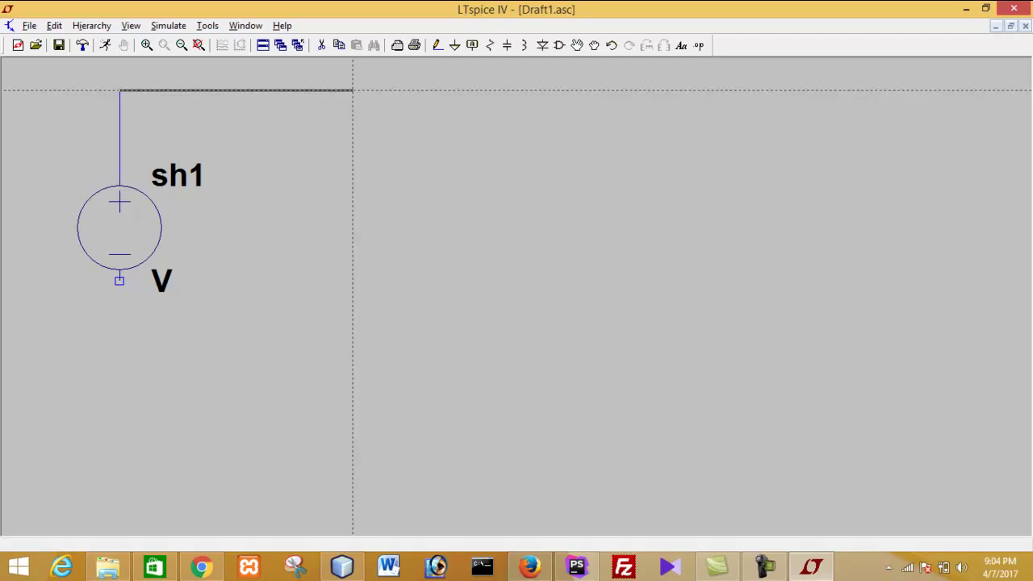
{"action": "left_click", "coordinate": [309, 91]}
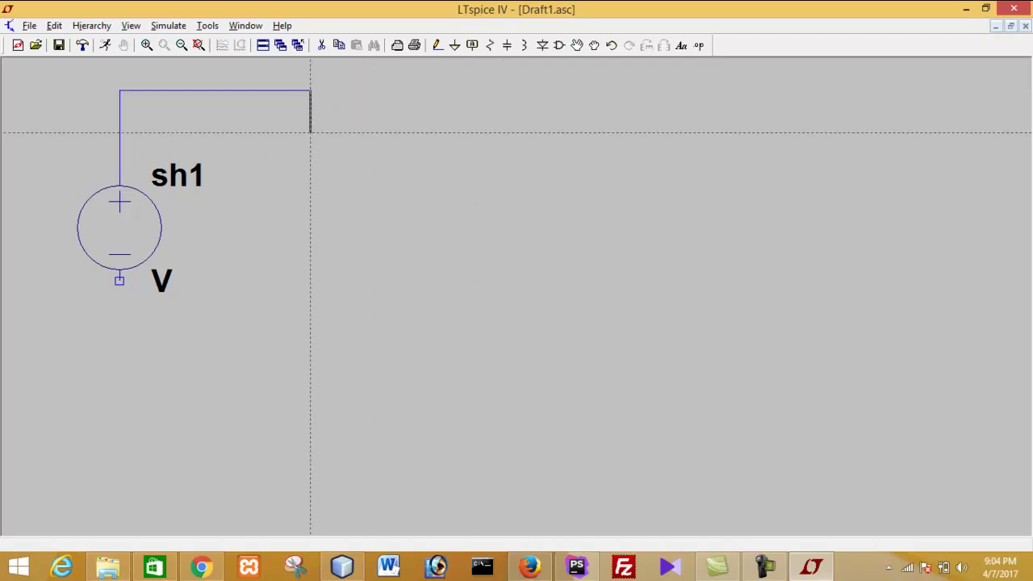
{"action": "key", "text": "Escape"}
- Undo the horizontal wire segment above source sh1 and redo it
{"action": "key", "text": "F9"}
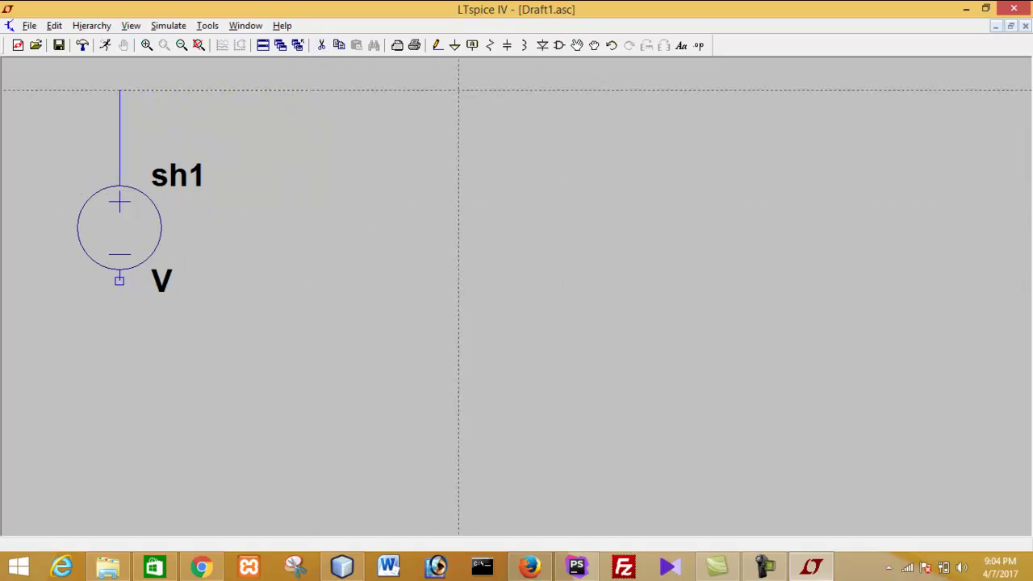
{"action": "key", "text": "shift+F9"}
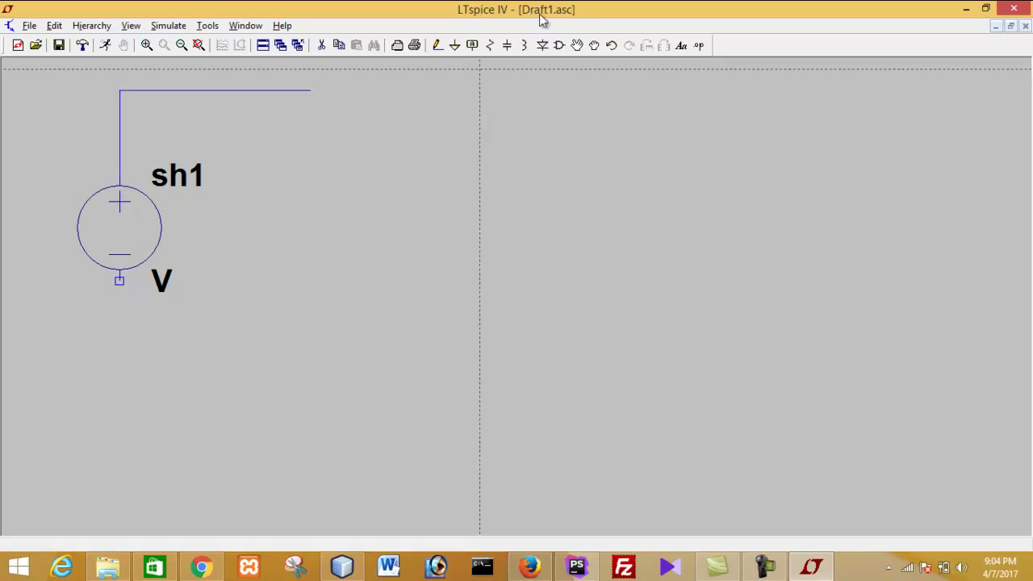
- Place a resistor to the right of source sh1, and view its properties without entering values
{"action": "left_click", "coordinate": [488, 54]}
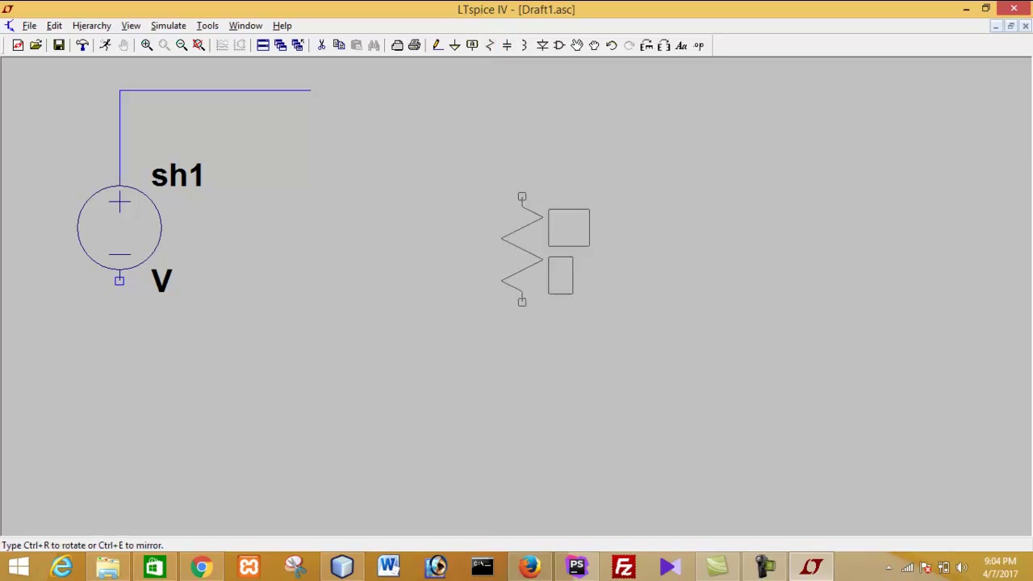
{"action": "left_click", "coordinate": [521, 197]}
{"action": "key", "text": "Escape"}
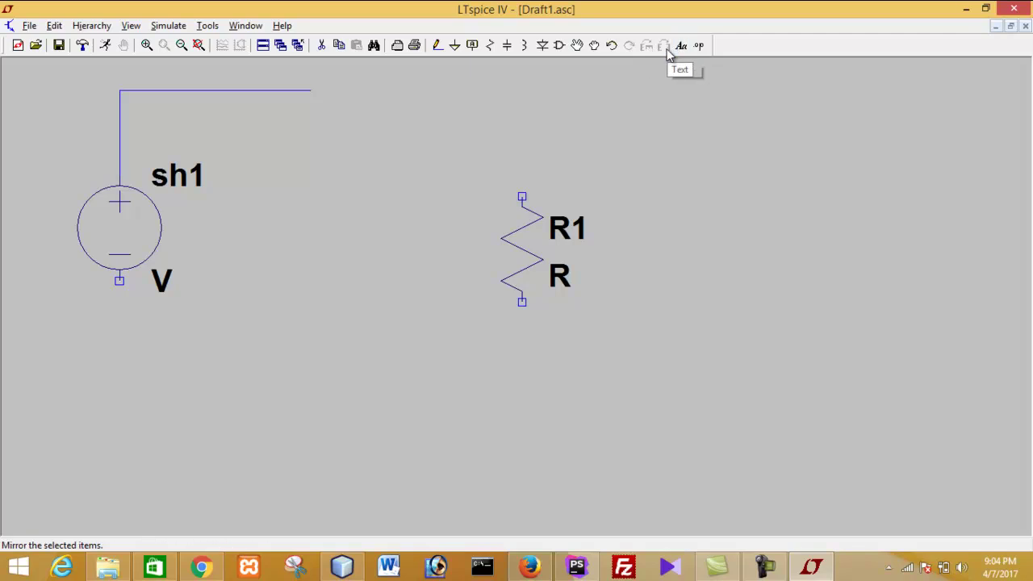
{"action": "right_click", "coordinate": [537, 227]}
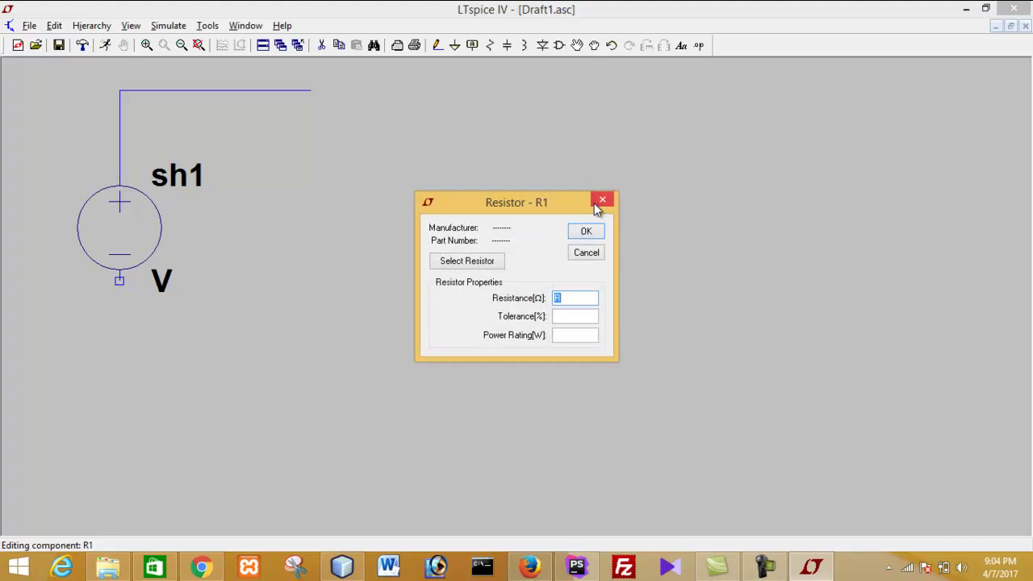
{"action": "left_click", "coordinate": [601, 202]}
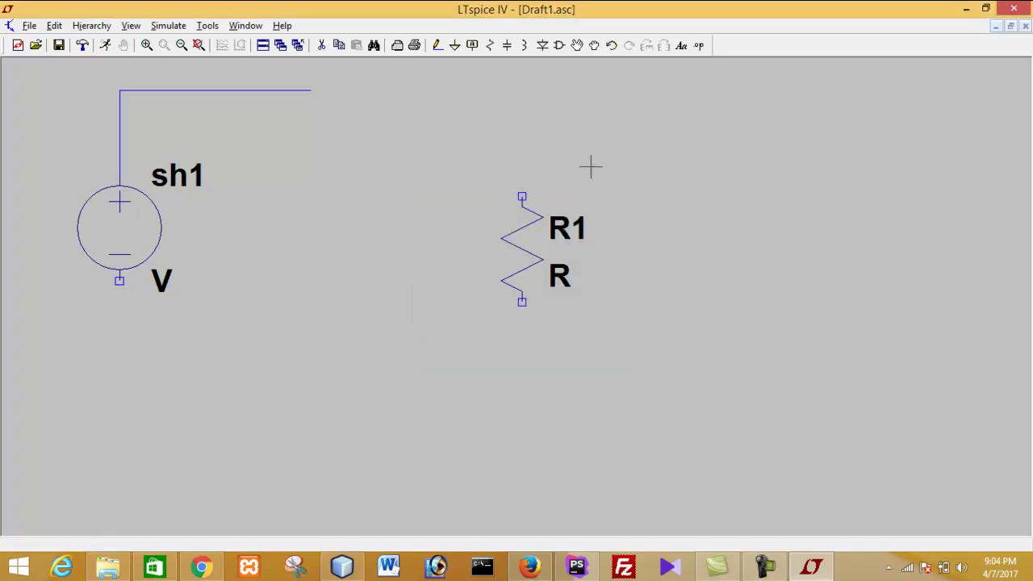
- Undo and redo the placement of resistor R1
{"action": "left_click", "coordinate": [611, 46]}
{"action": "left_click", "coordinate": [611, 46]}
{"action": "left_click", "coordinate": [629, 46]}
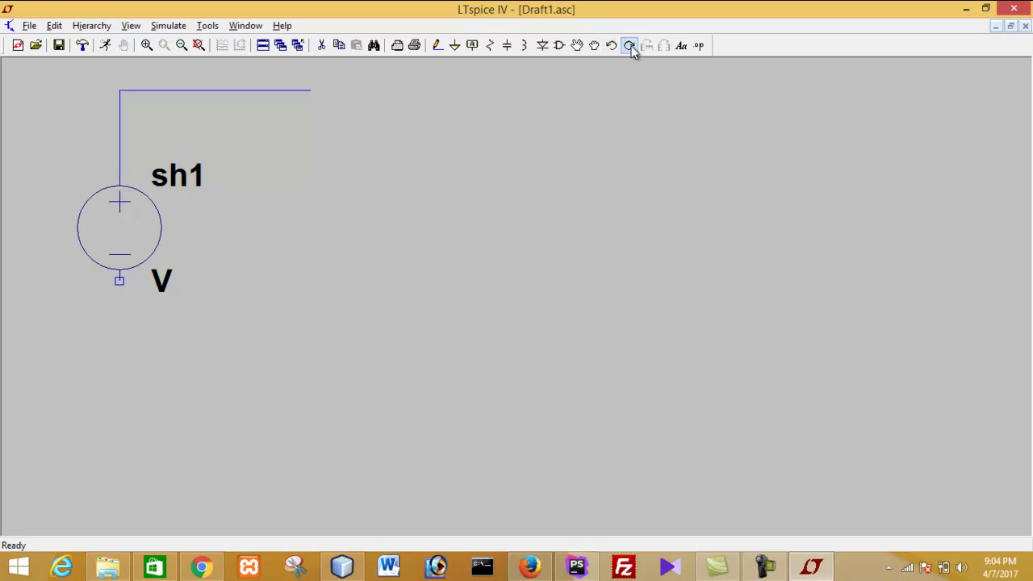
{"action": "left_click", "coordinate": [629, 46]}
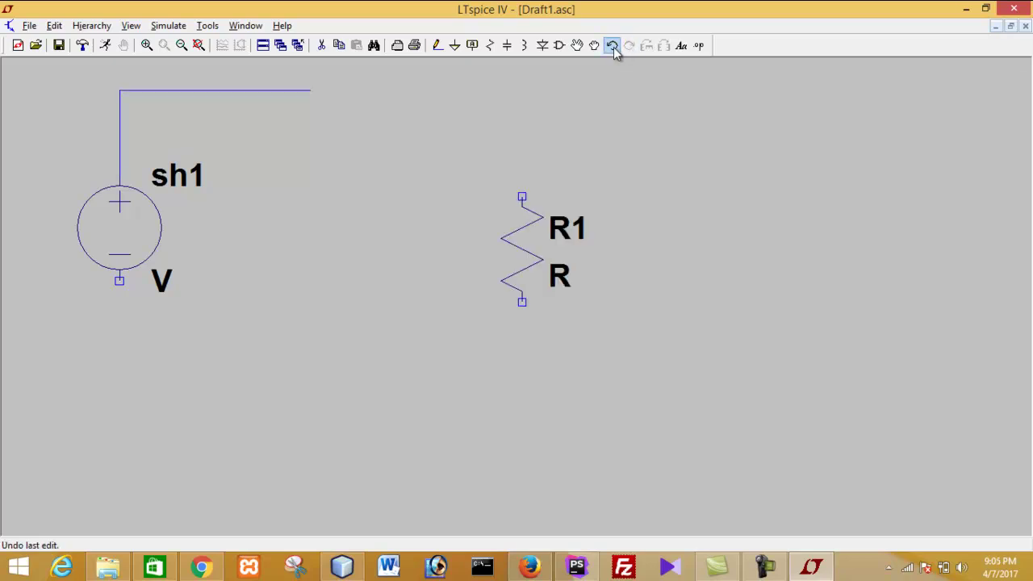
{"action": "left_click", "coordinate": [612, 46]}
{"action": "left_click", "coordinate": [630, 46]}
- View the properties of resistor R1 and close them without entering a resistance, tolerance or power rating
{"action": "right_click", "coordinate": [550, 224]}
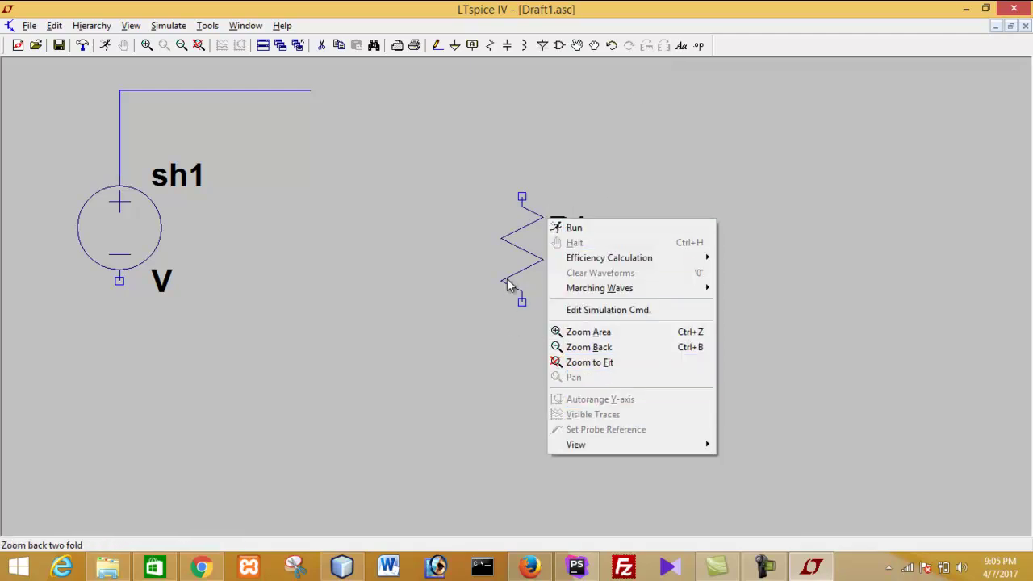
{"action": "left_click", "coordinate": [457, 182]}
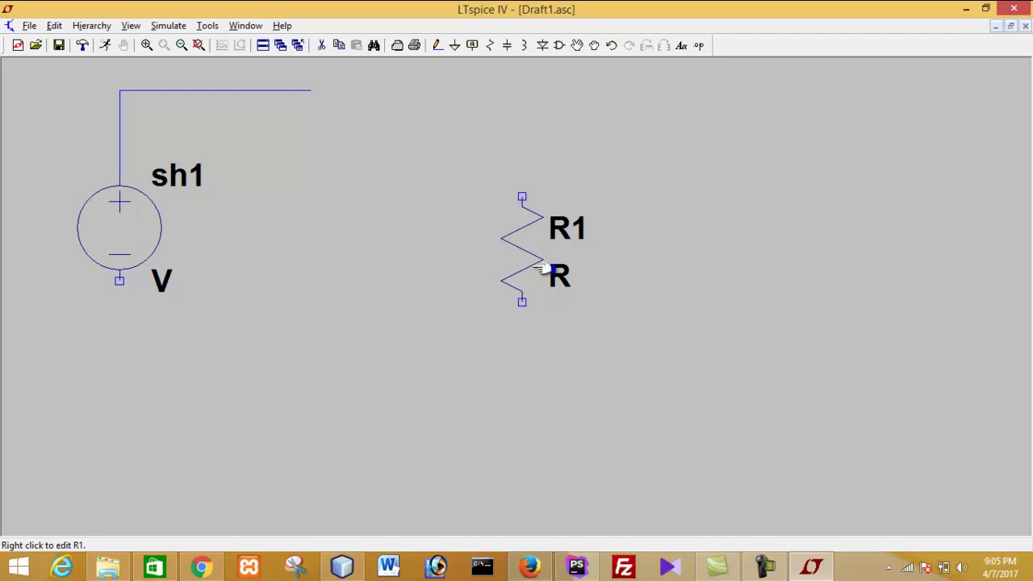
{"action": "right_click", "coordinate": [538, 222]}
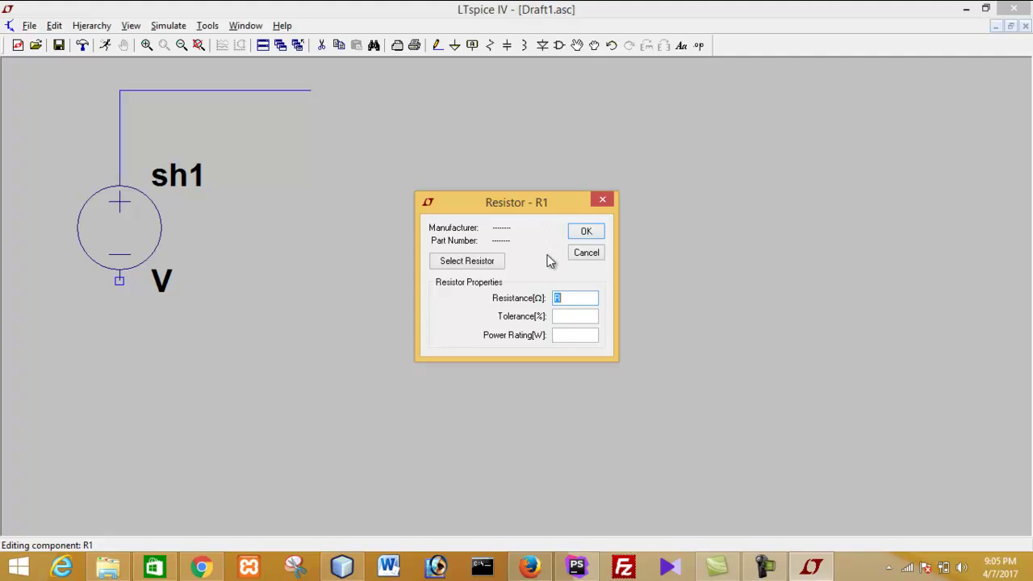
{"action": "left_click", "coordinate": [602, 198]}
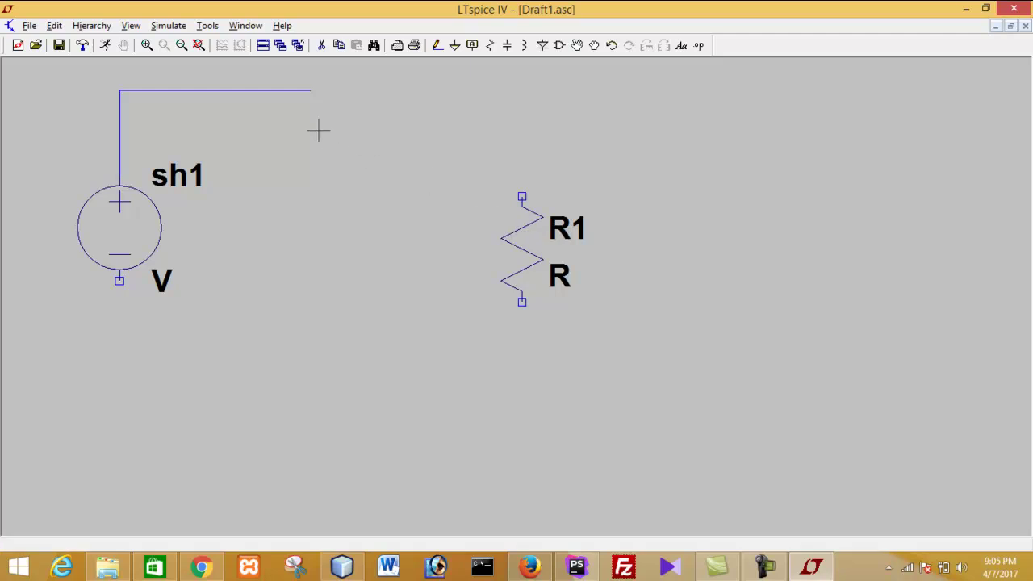
{"action": "right_click", "coordinate": [549, 197]}
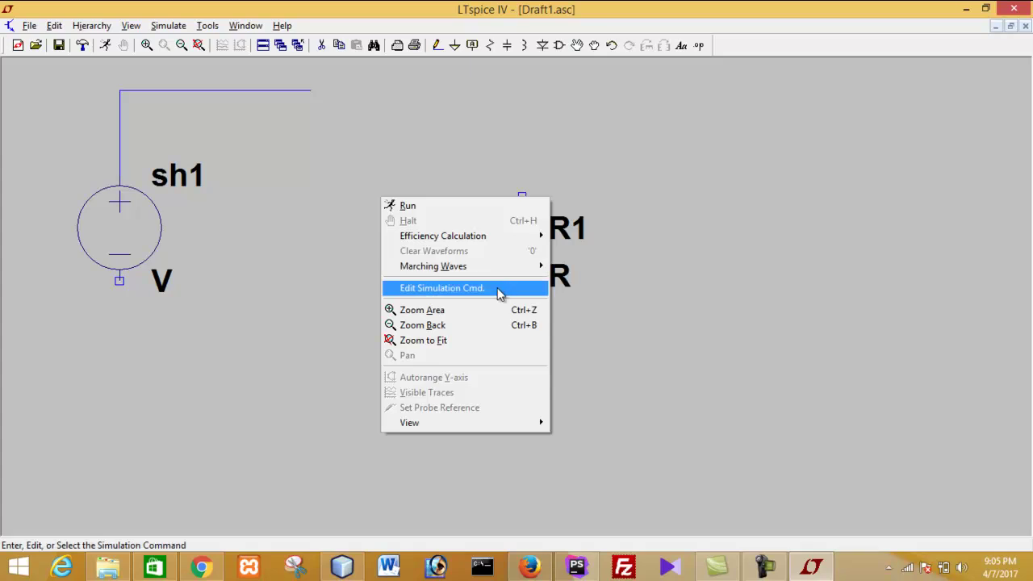
{"action": "left_click", "coordinate": [566, 284]}
{"action": "right_click", "coordinate": [510, 271]}
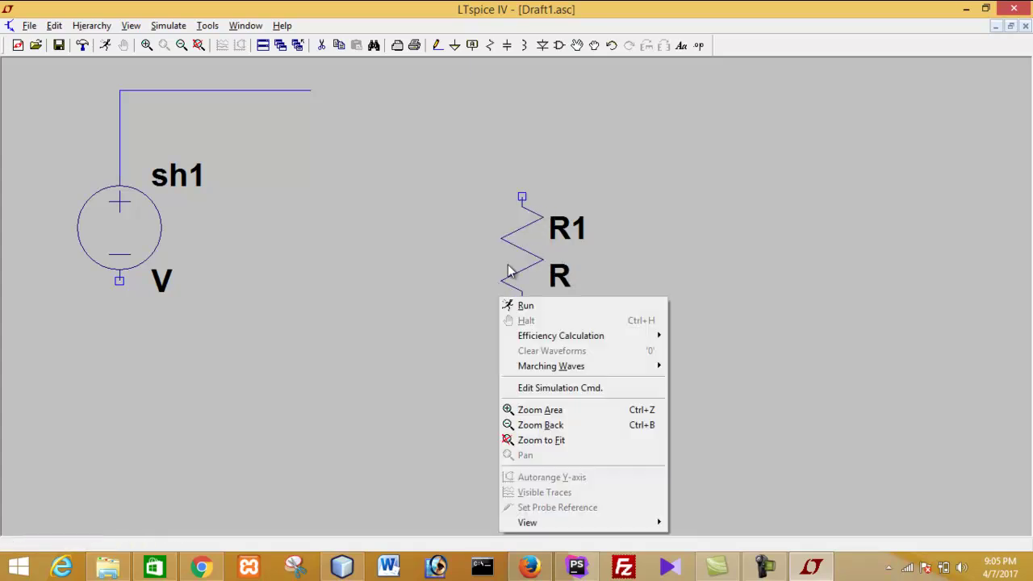
{"action": "left_click", "coordinate": [539, 275]}
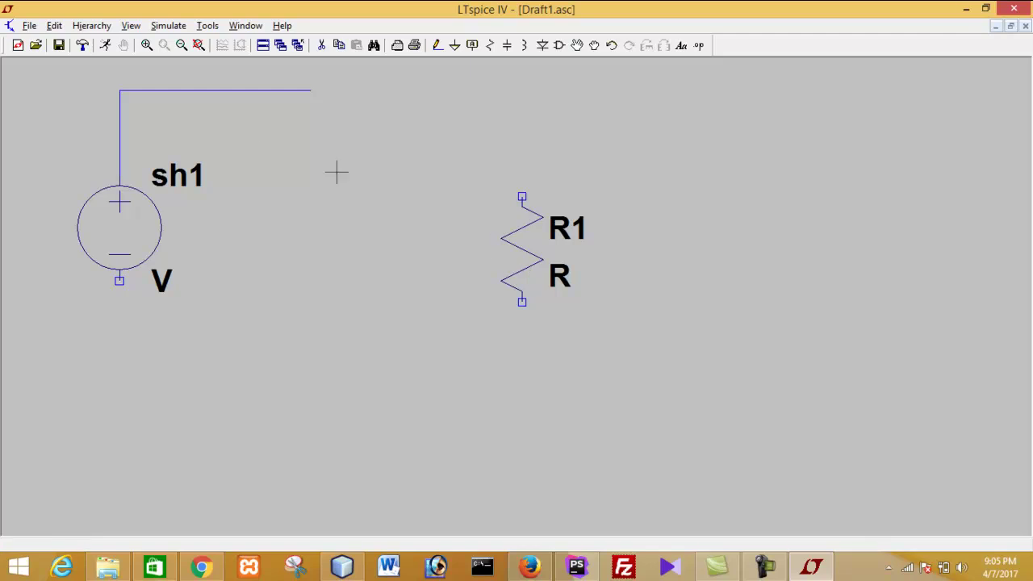
- Extend the wire above source sh1 horizontally to align with resistor R1, and run it down to the resistor's upper terminal
{"action": "left_click", "coordinate": [442, 46]}
{"action": "left_click", "coordinate": [310, 90]}
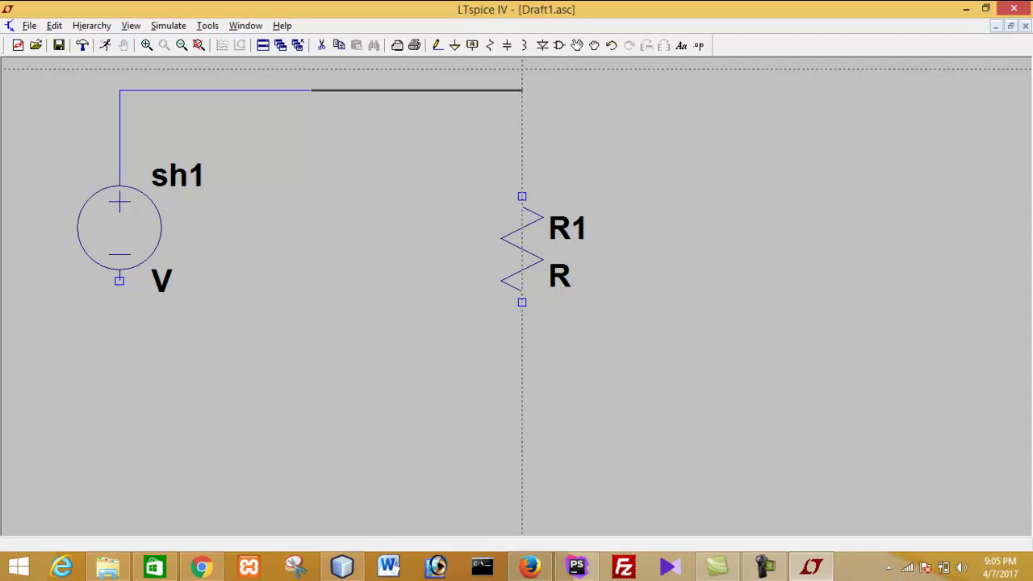
{"action": "left_click", "coordinate": [522, 90]}
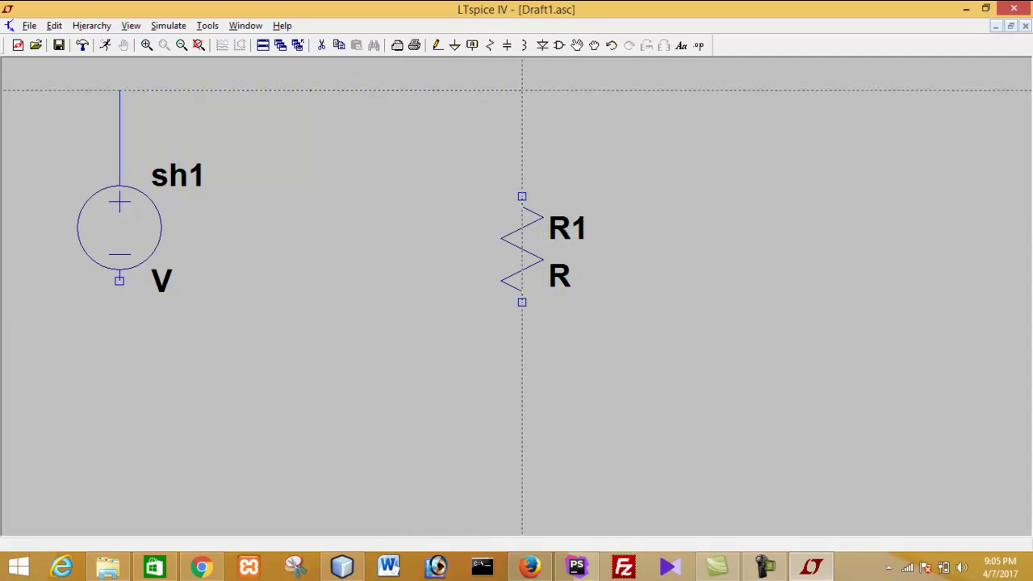
{"action": "left_click", "coordinate": [522, 196]}
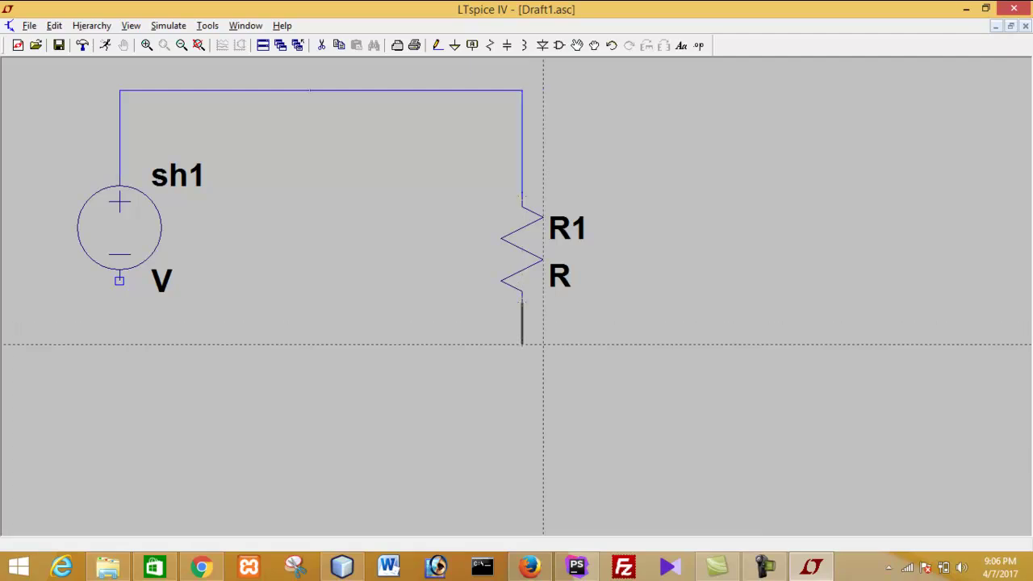
- Wire the lower terminal of resistor R1 down and across to the negative terminal of source sh1, closing the loop
{"action": "left_click", "coordinate": [522, 365]}
{"action": "left_click", "coordinate": [120, 365]}
{"action": "left_click", "coordinate": [119, 281]}
{"action": "key", "text": "Escape"}
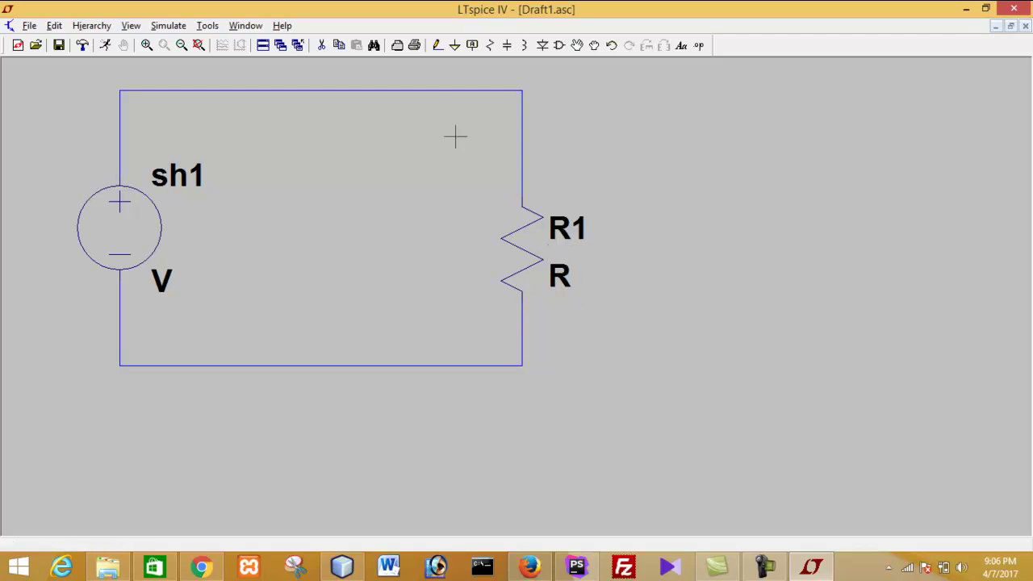
- Rename the reference designator of resistor R1 to sh_r1
{"action": "right_click", "coordinate": [558, 220]}
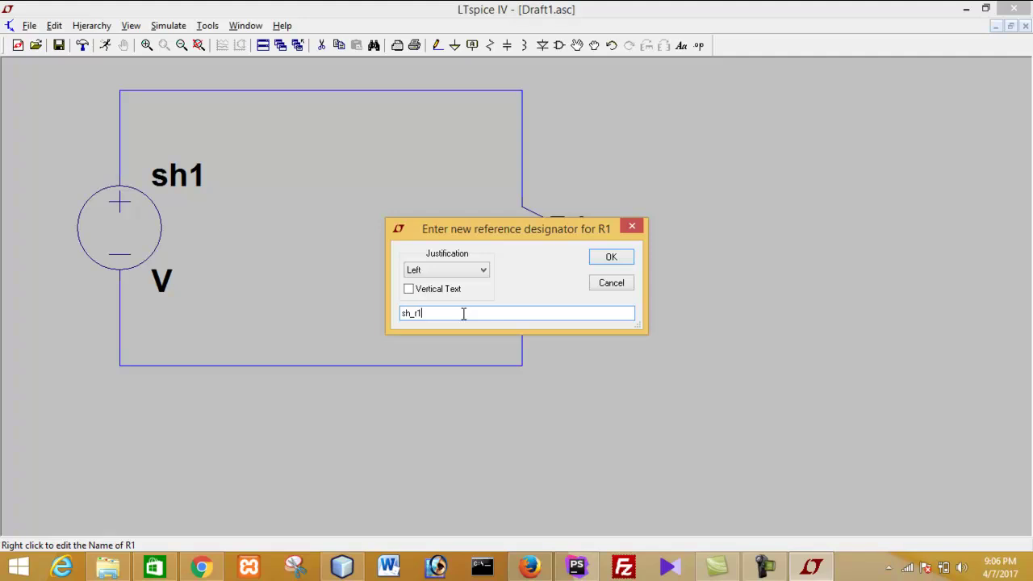
{"action": "key", "text": "Return"}
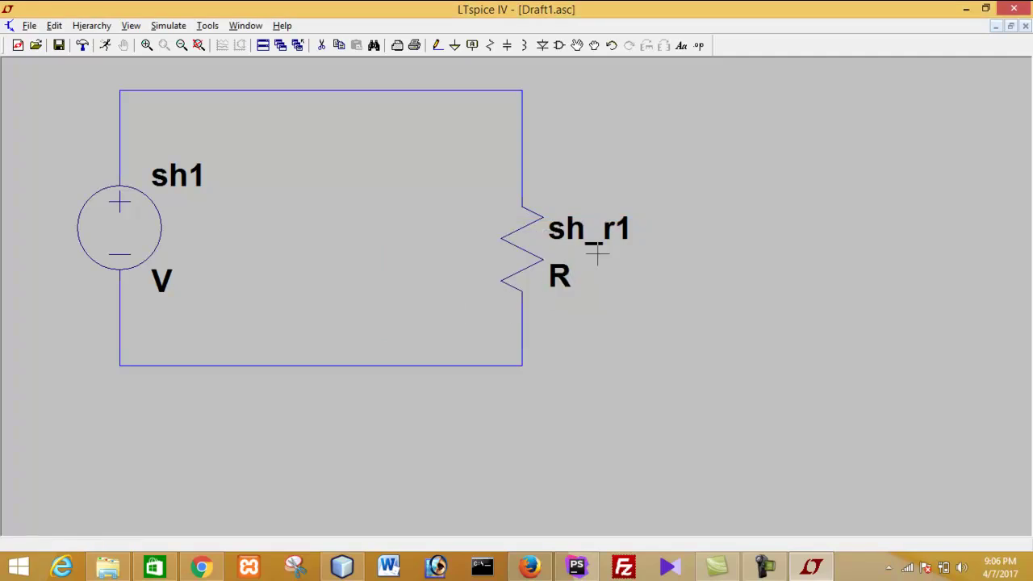
- Examine the value settings, justification options and properties of resistor sh_r1, and close them without making changes
{"action": "right_click", "coordinate": [560, 276]}
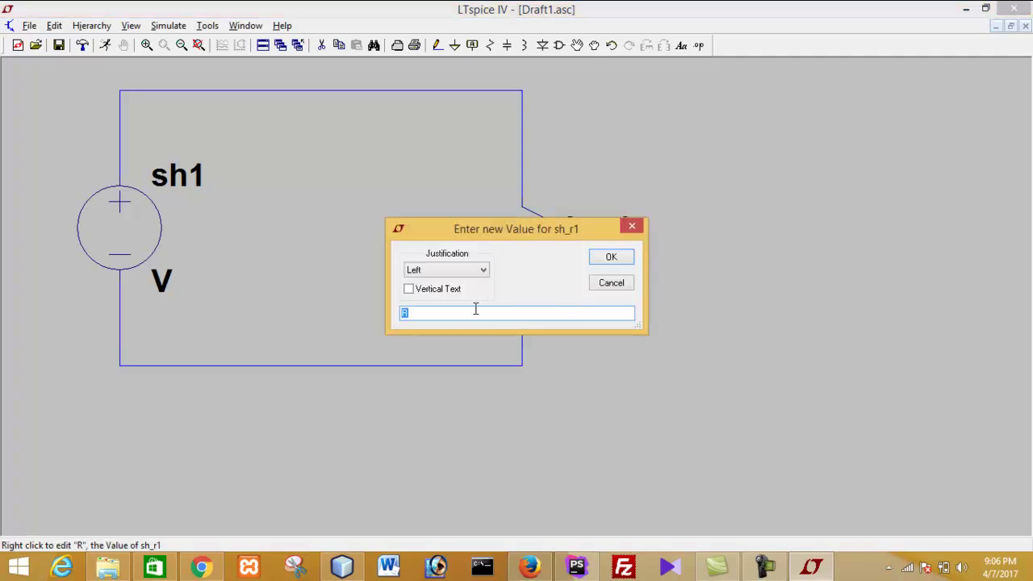
{"action": "left_click", "coordinate": [634, 227]}
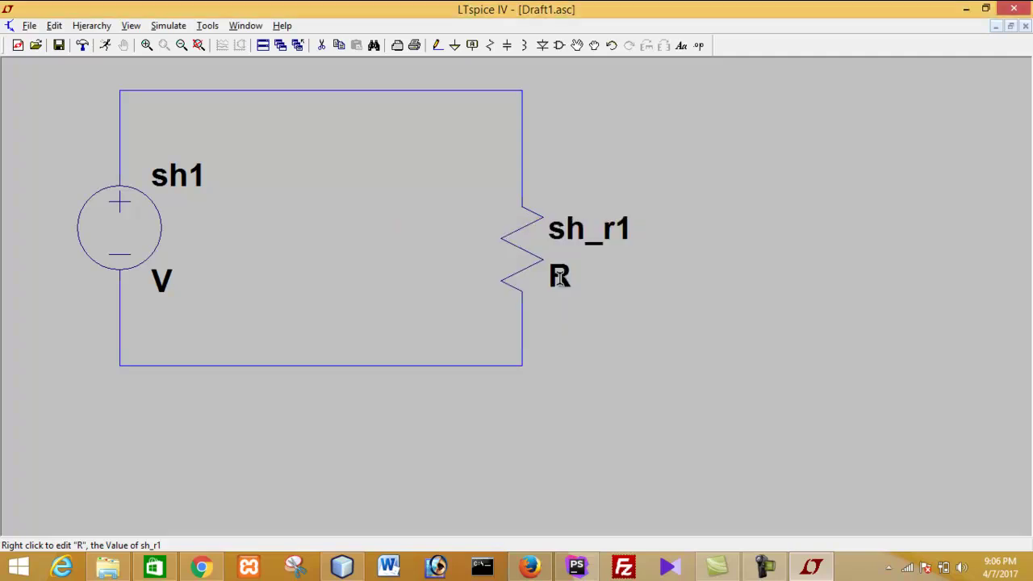
{"action": "right_click", "coordinate": [558, 277]}
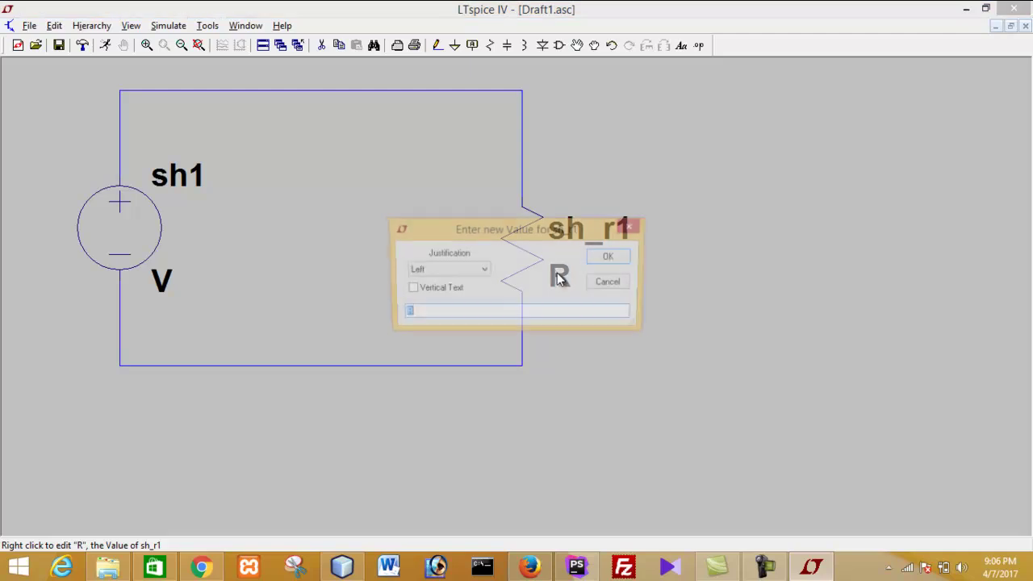
{"action": "left_click", "coordinate": [482, 271]}
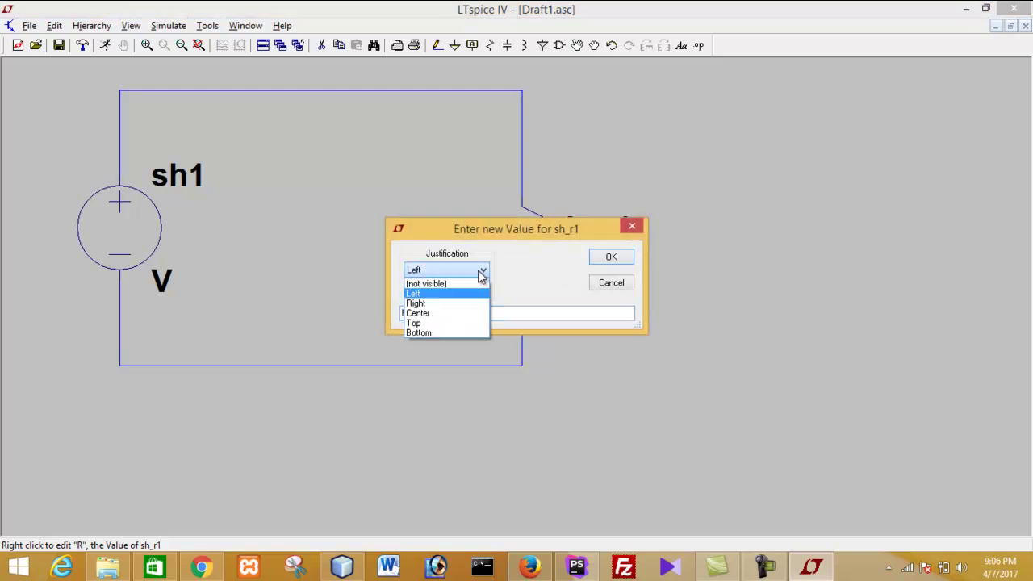
{"action": "left_click", "coordinate": [481, 275]}
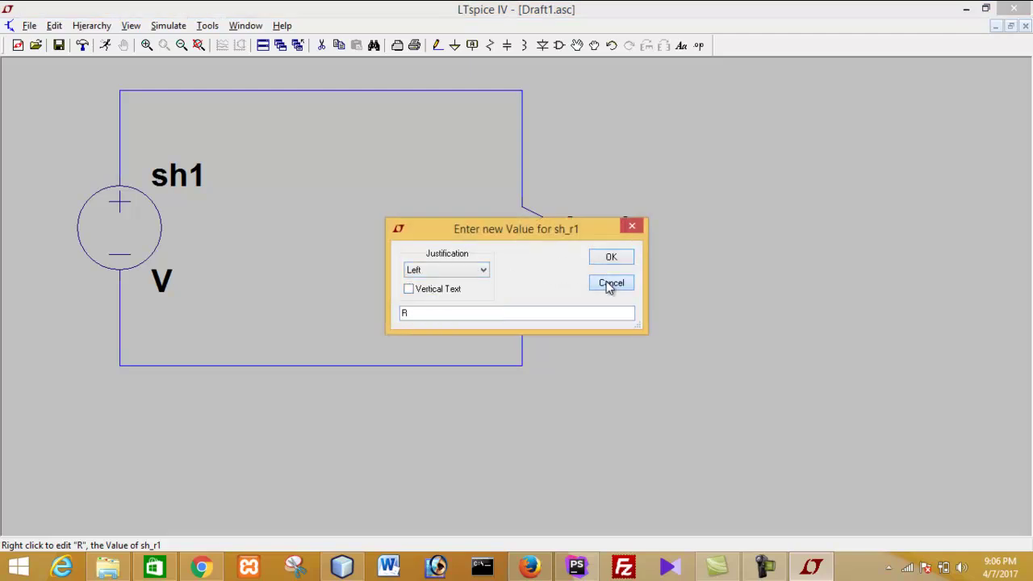
{"action": "left_click", "coordinate": [611, 286]}
{"action": "right_click", "coordinate": [536, 260]}
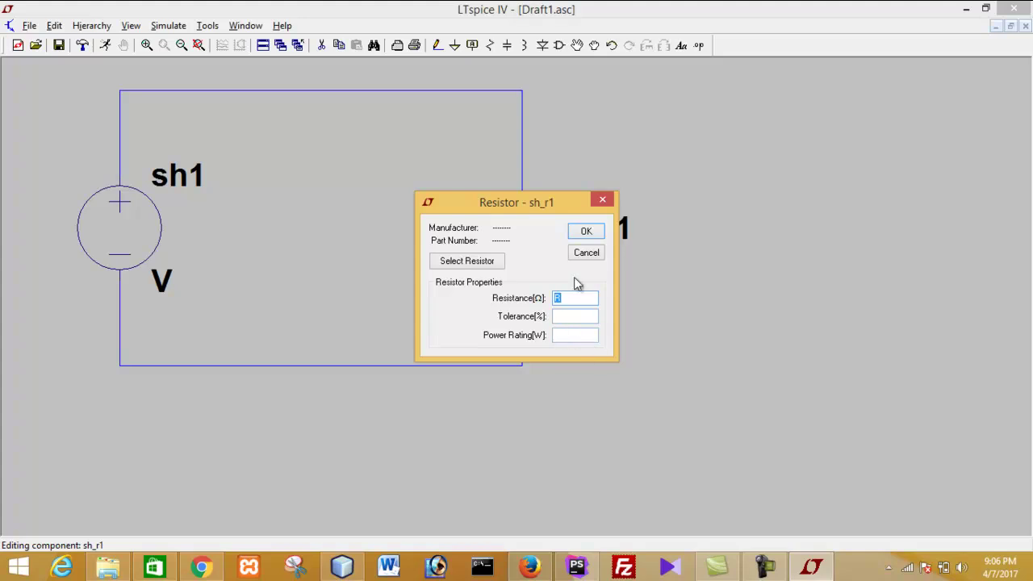
{"action": "left_click", "coordinate": [603, 201]}
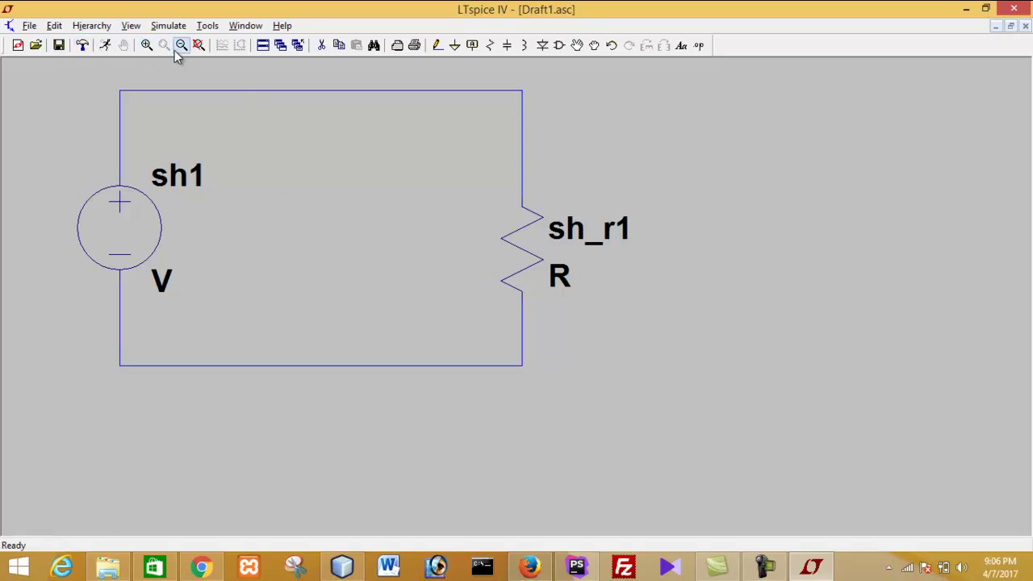
- Run a transient simulation with stop time 10, time to start saving data 0 and maximum timestep 2
{"action": "left_click", "coordinate": [105, 45]}
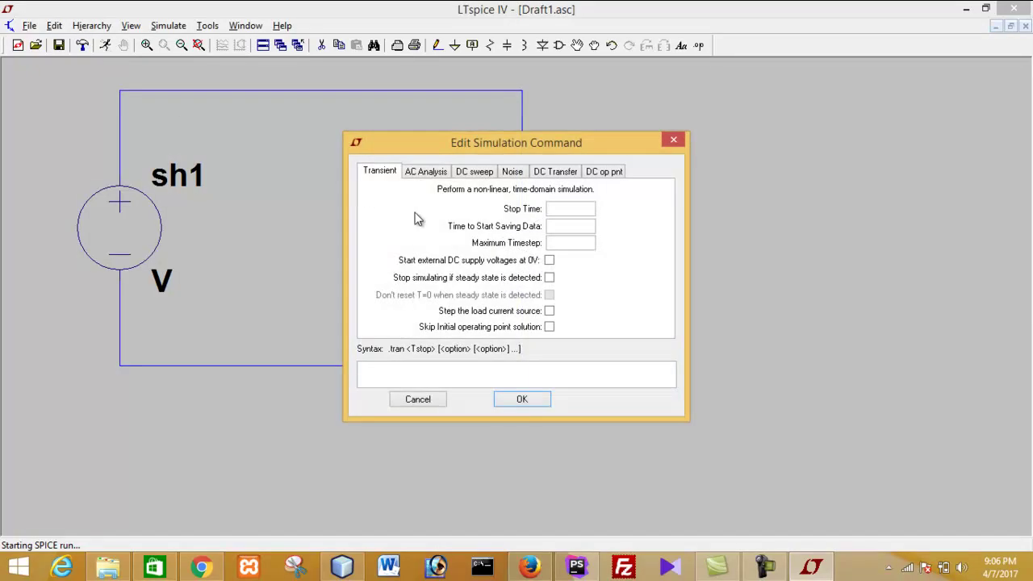
{"action": "left_click", "coordinate": [559, 228]}
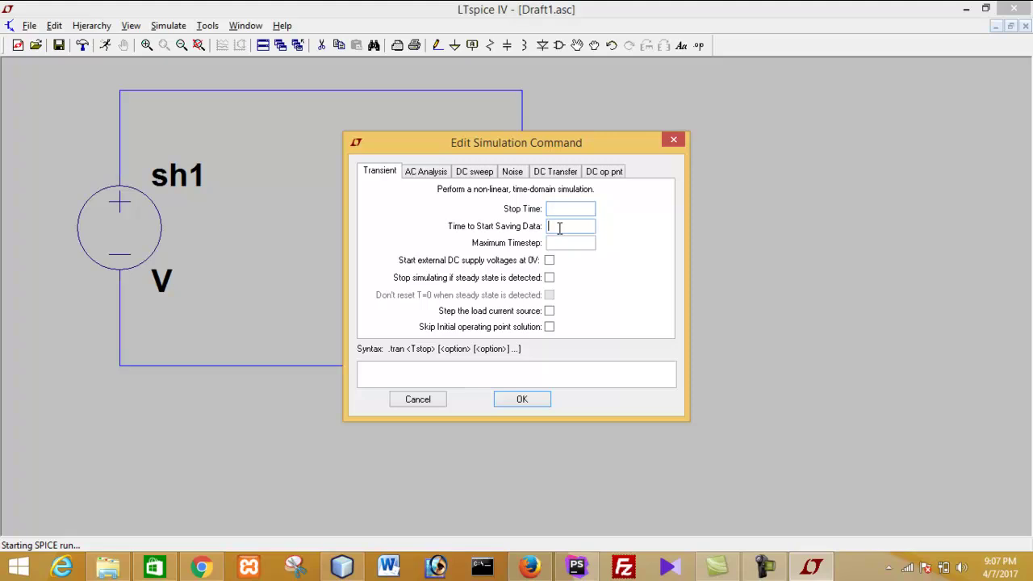
{"action": "left_click", "coordinate": [571, 243]}
{"action": "type", "text": "2"}
{"action": "type", "text": "0"}
{"action": "left_click", "coordinate": [575, 231]}
{"action": "type", "text": "0"}
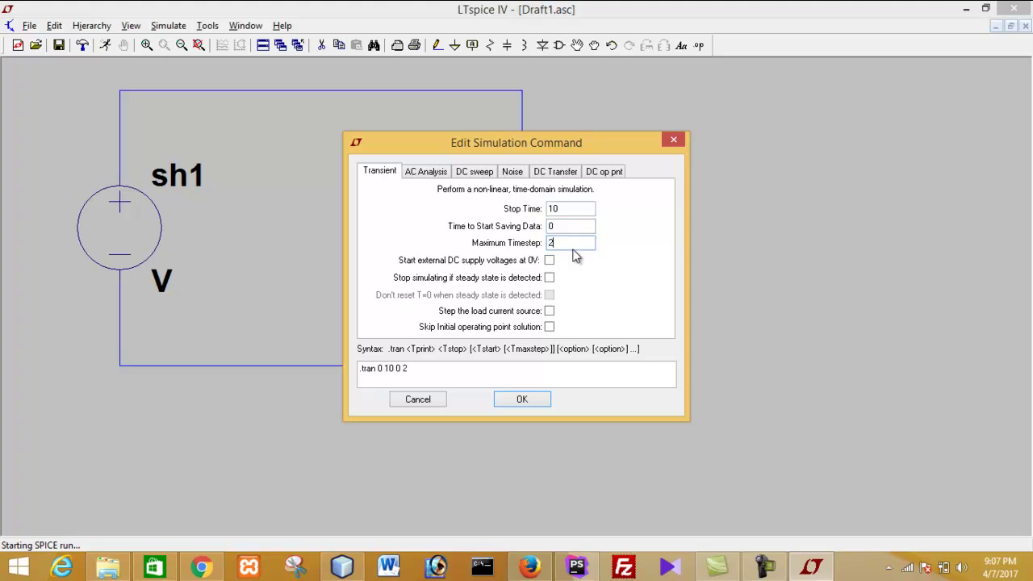
{"action": "left_click", "coordinate": [521, 399]}
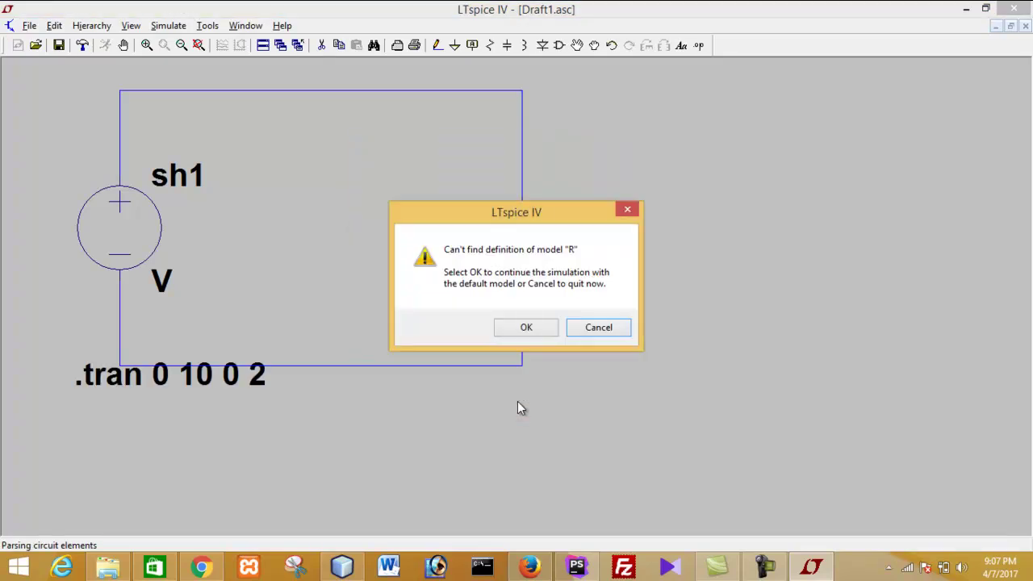
- Continue the simulation with the default resistor model, and close the ground message and the SPICE error log
{"action": "left_click", "coordinate": [531, 327]}
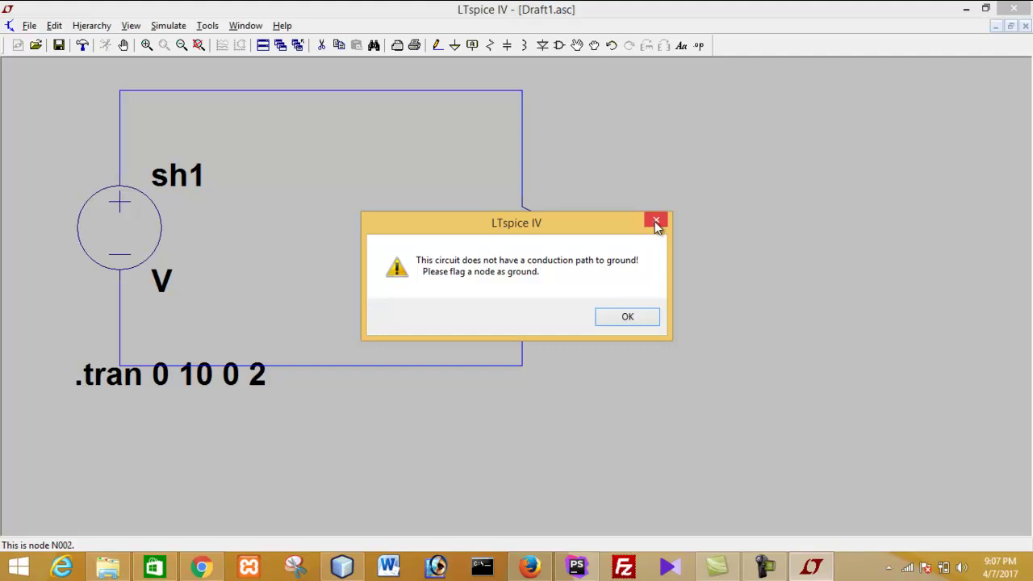
{"action": "left_click", "coordinate": [655, 221]}
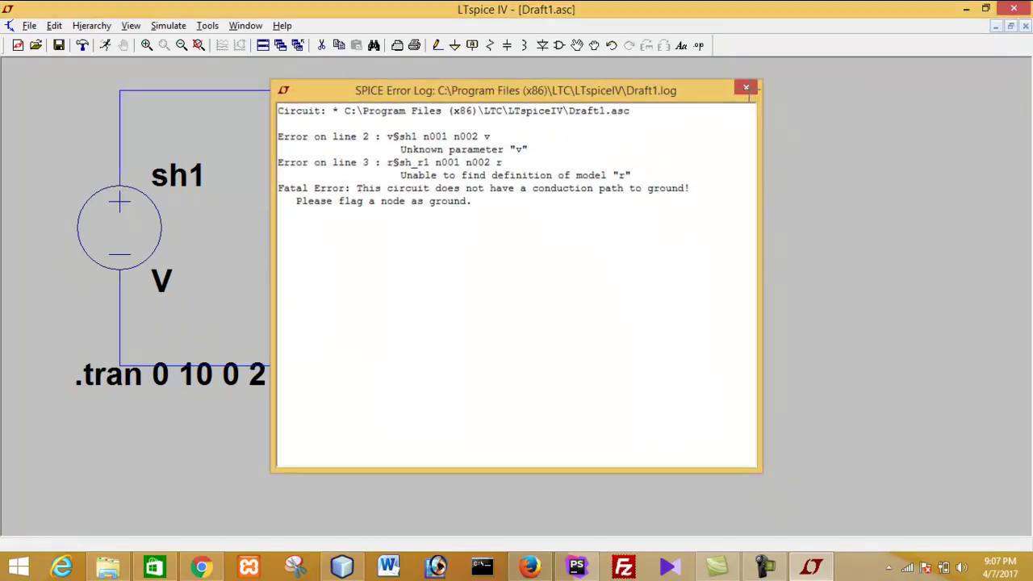
{"action": "left_click", "coordinate": [747, 88]}
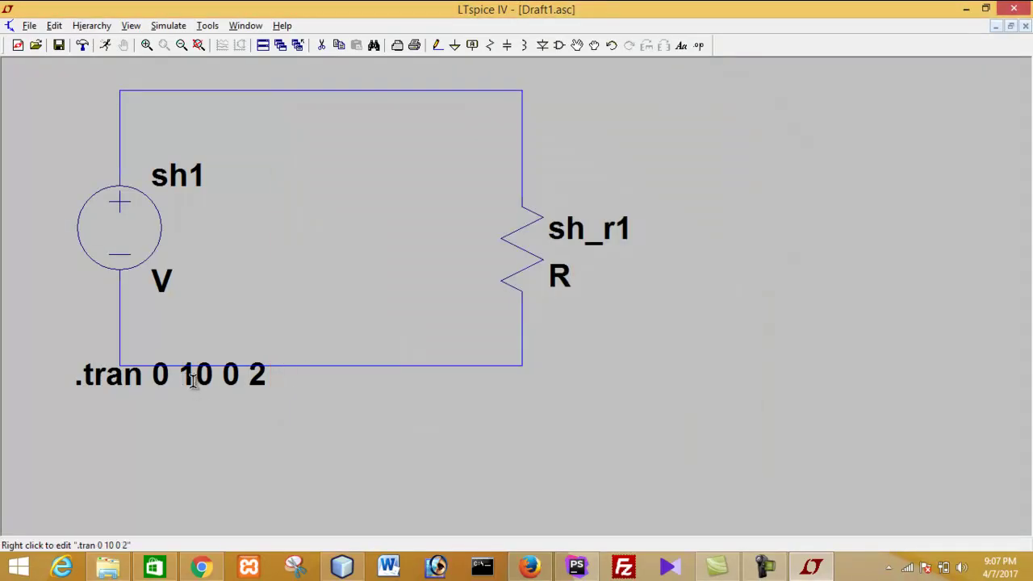
- Undo the transient simulation command and the renaming of resistor sh_r1
{"action": "key", "text": "ctrl+z"}
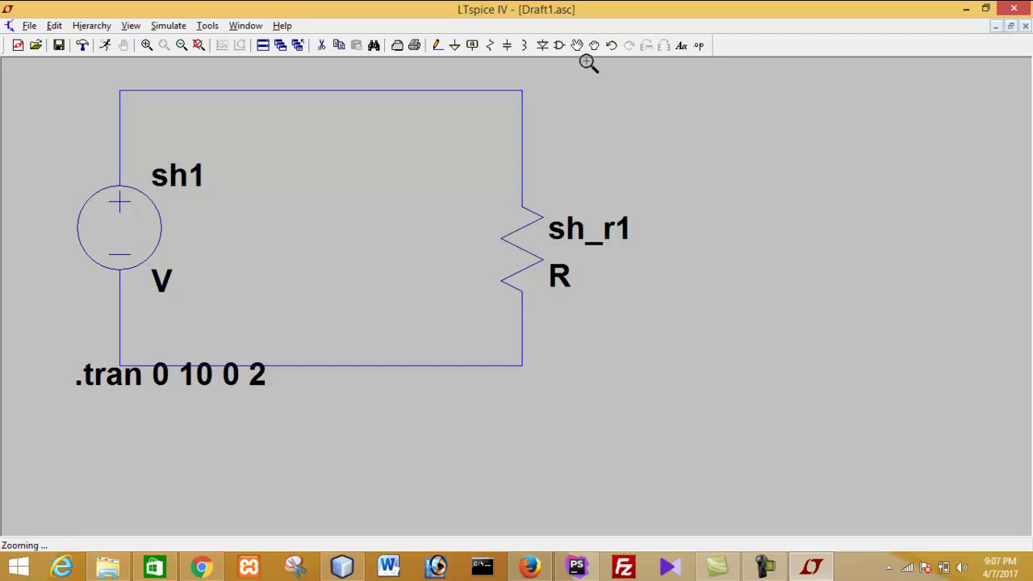
{"action": "left_click", "coordinate": [618, 46]}
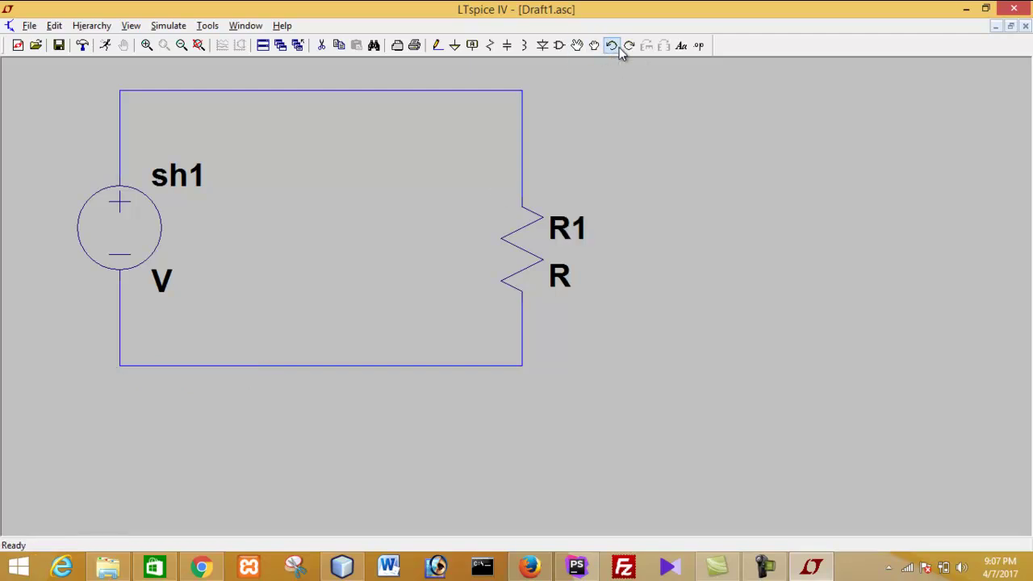
- Redo and again undo the resistor renaming and the transient simulation command
{"action": "left_click", "coordinate": [628, 46]}
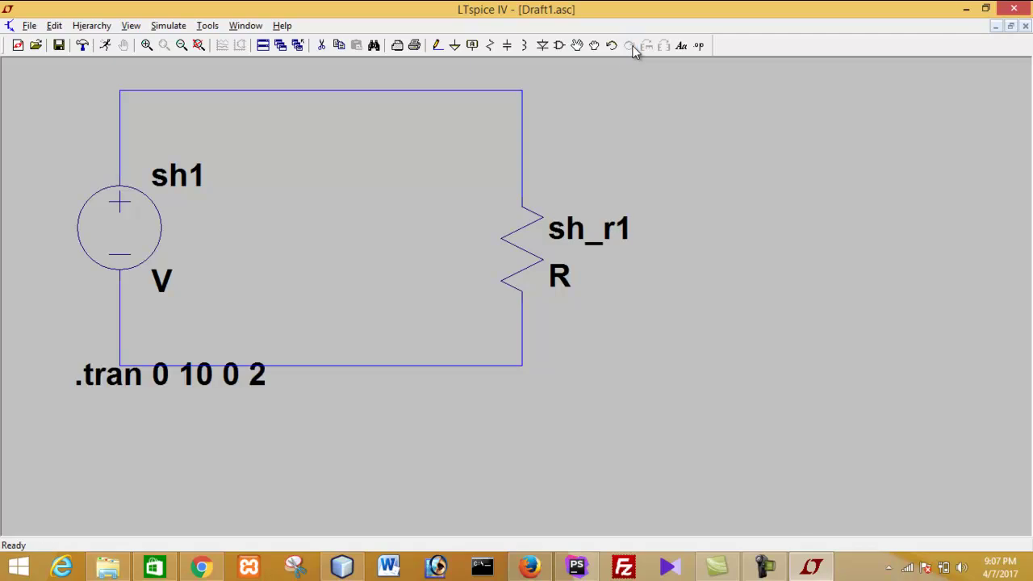
{"action": "left_click", "coordinate": [609, 46]}
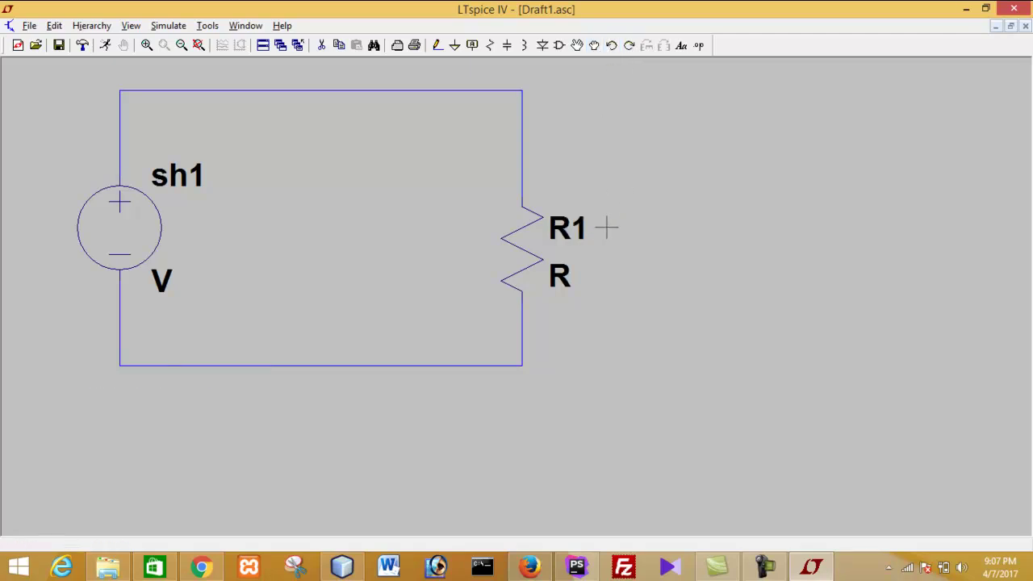
{"action": "right_click", "coordinate": [562, 231]}
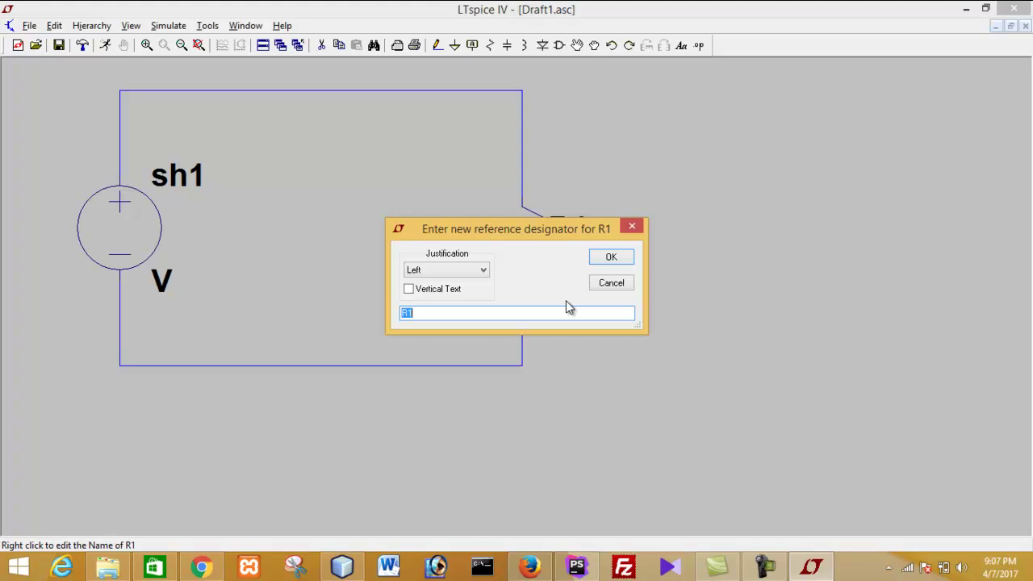
{"action": "left_click", "coordinate": [631, 227]}
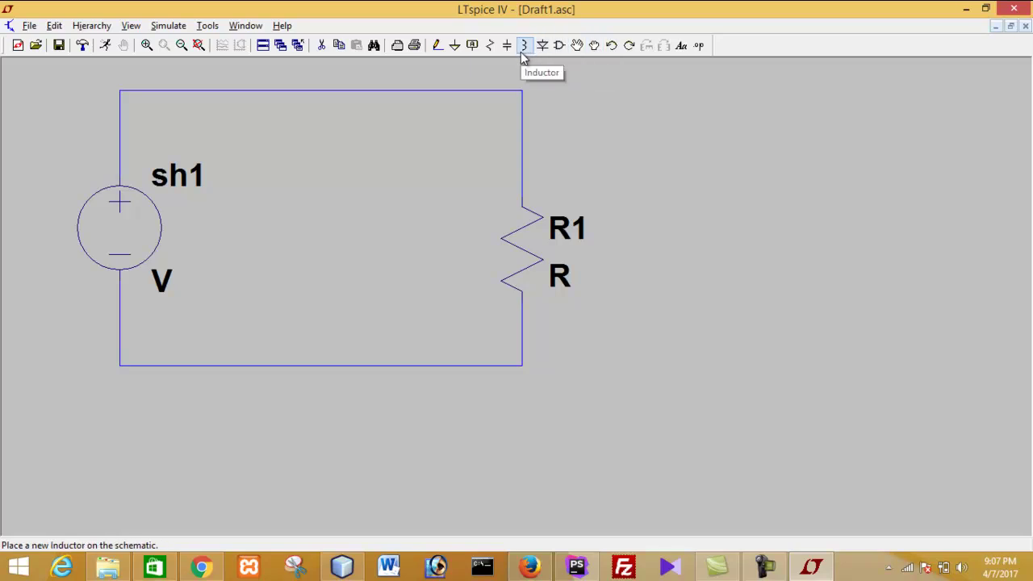
- Place a ground symbol just below the middle of the circuit's bottom wire
{"action": "left_click", "coordinate": [455, 46]}
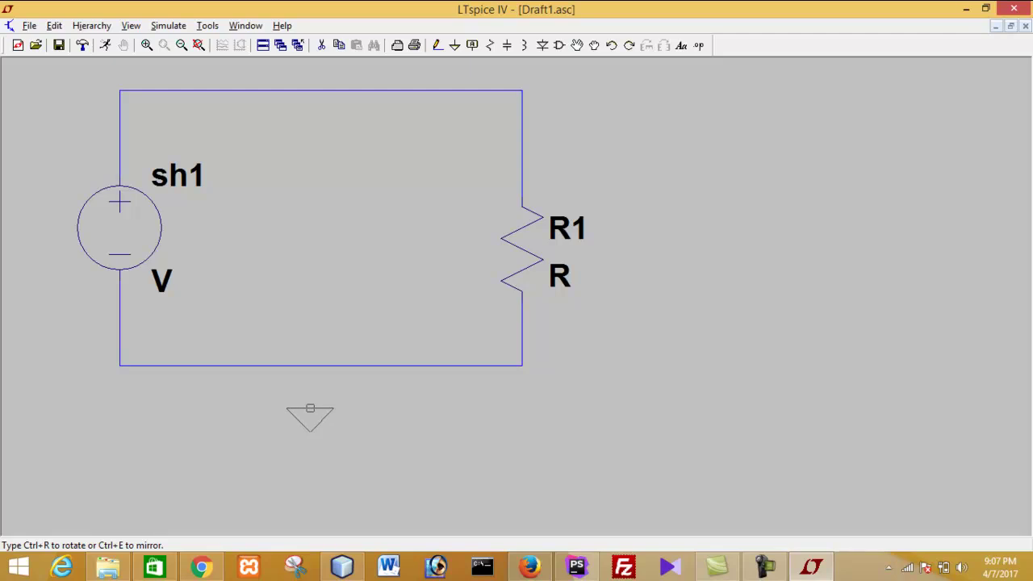
{"action": "left_click", "coordinate": [310, 408]}
{"action": "right_click", "coordinate": [331, 387]}
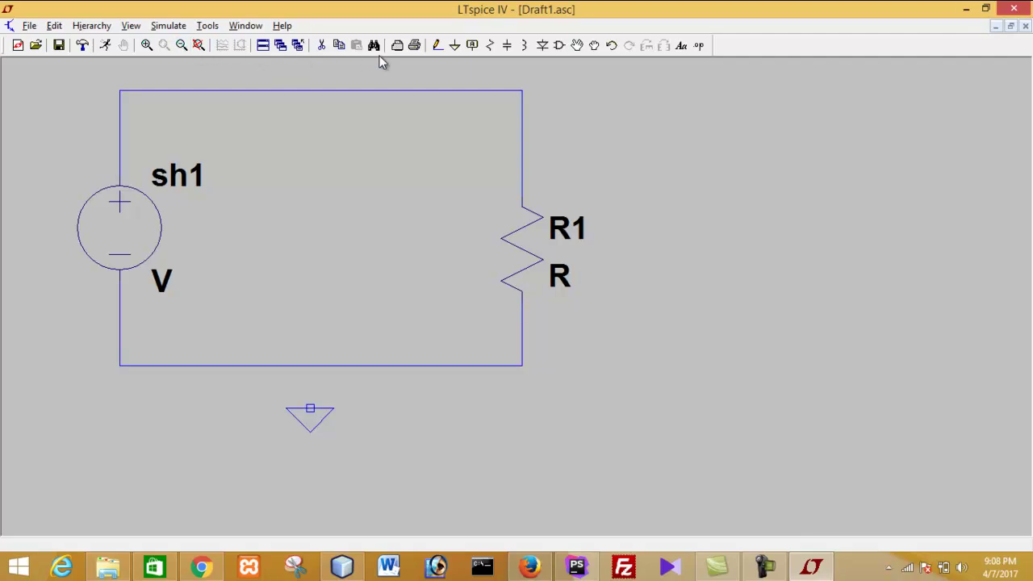
- Draw a vertical wire from the circuit's bottom wire down to the ground symbol
{"action": "left_click", "coordinate": [437, 46]}
{"action": "left_click", "coordinate": [310, 365]}
{"action": "left_click", "coordinate": [310, 407]}
{"action": "key", "text": "Escape"}
- Try a transient simulation with stop time 10, time to start saving data 0 and maximum timestep 5, and quit at the missing model message
{"action": "left_click", "coordinate": [105, 45]}
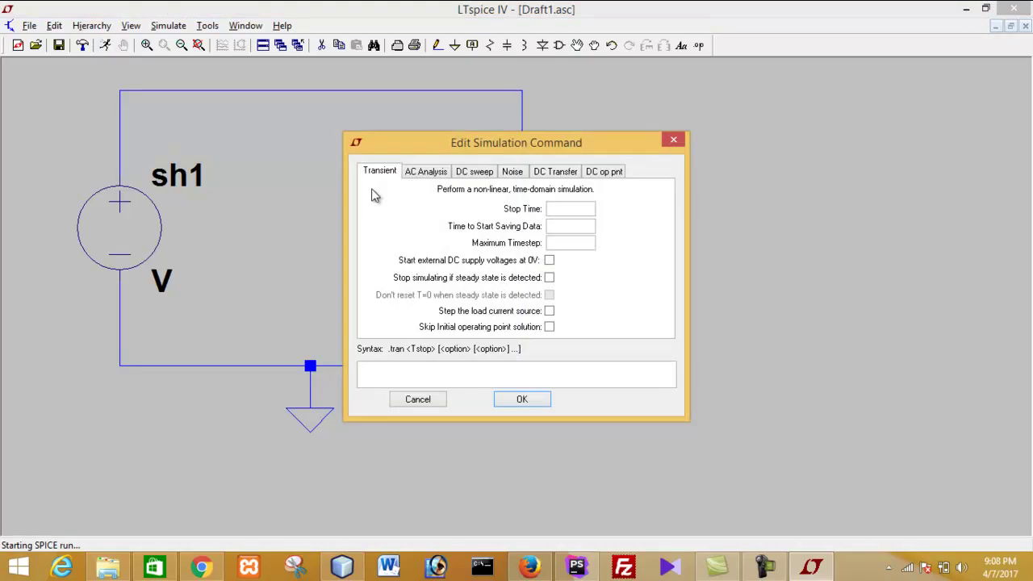
{"action": "type", "text": "10"}
{"action": "left_click", "coordinate": [567, 229]}
{"action": "type", "text": "0"}
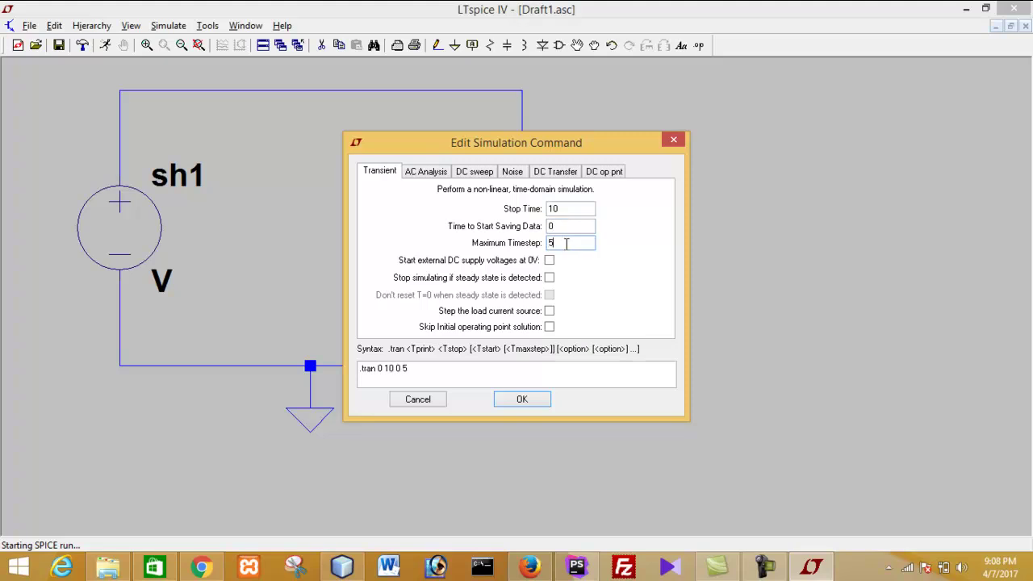
{"action": "left_click", "coordinate": [522, 399]}
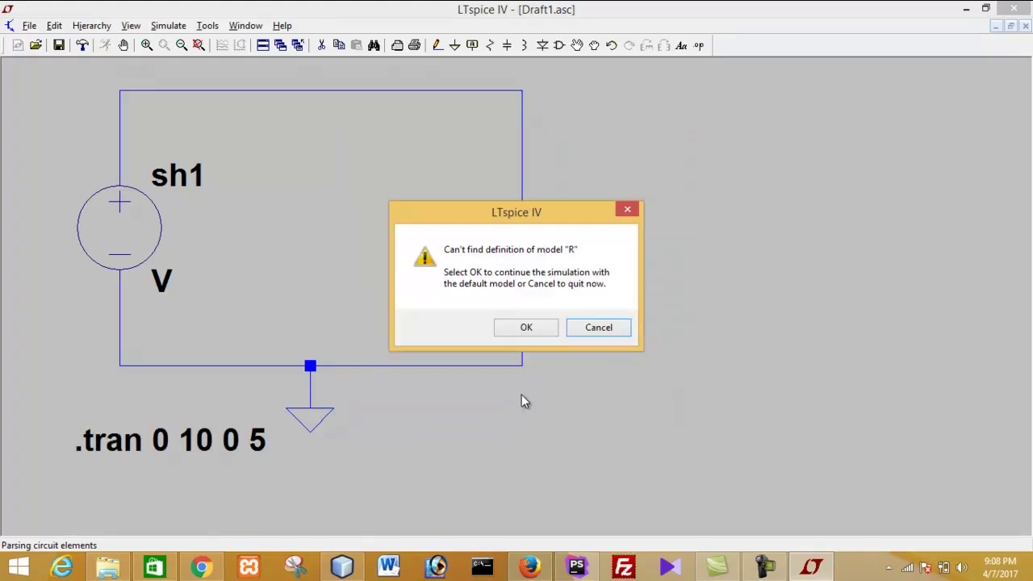
{"action": "left_click", "coordinate": [626, 210]}
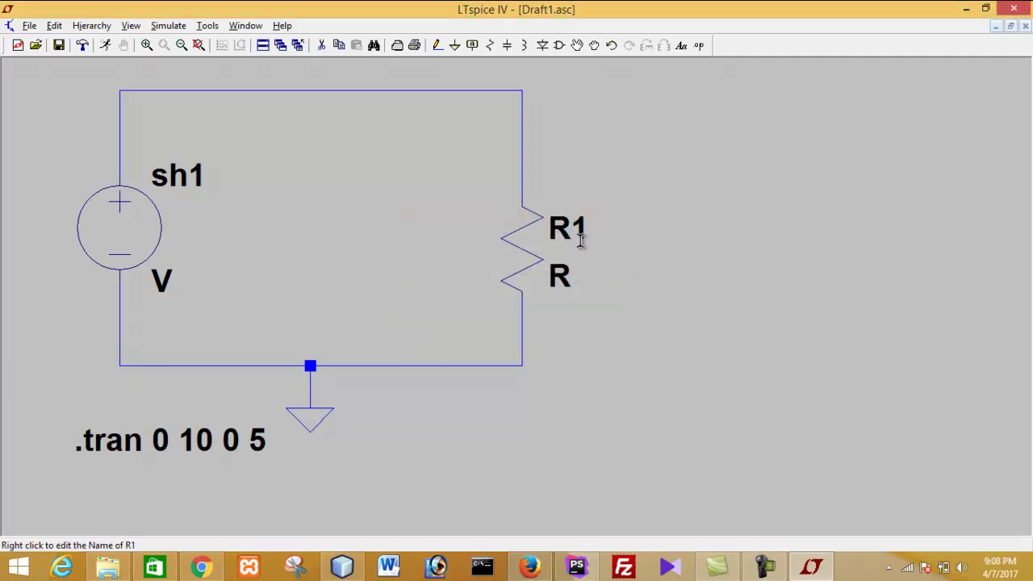
- Dismiss resistor R1's reference designator settings, and undo the transient simulation command and the ground wire
{"action": "right_click", "coordinate": [556, 231]}
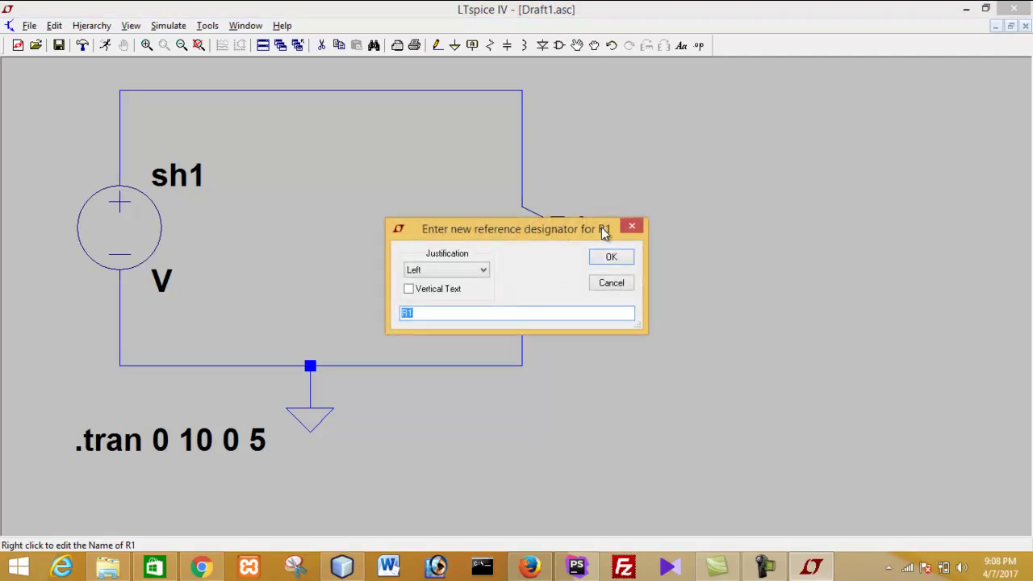
{"action": "left_click", "coordinate": [631, 227]}
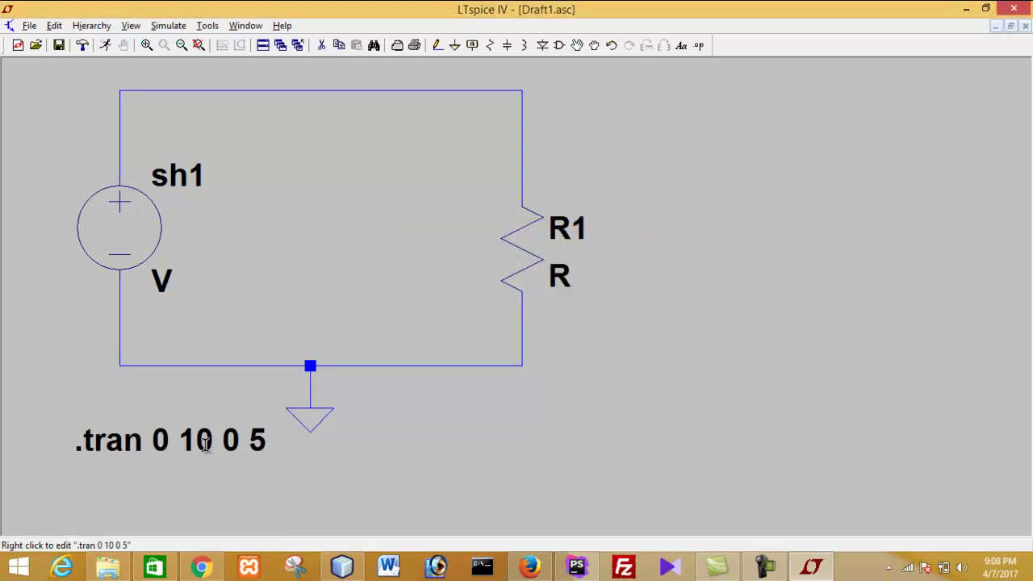
{"action": "left_click", "coordinate": [611, 46]}
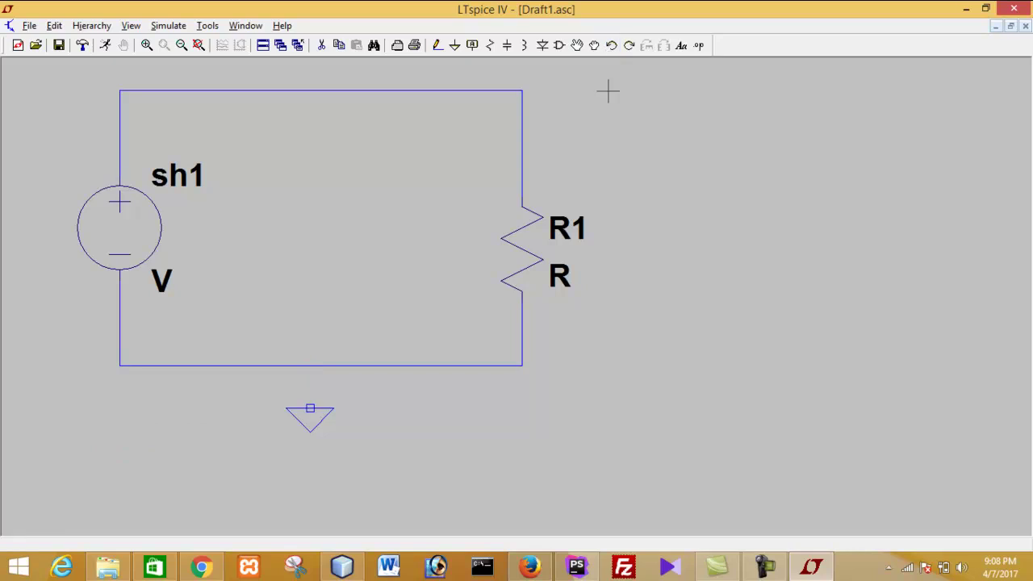
- Redraw the wire connecting the circuit's bottom wire to the ground symbol, and end wire drawing
{"action": "left_click", "coordinate": [440, 50]}
{"action": "left_click", "coordinate": [309, 407]}
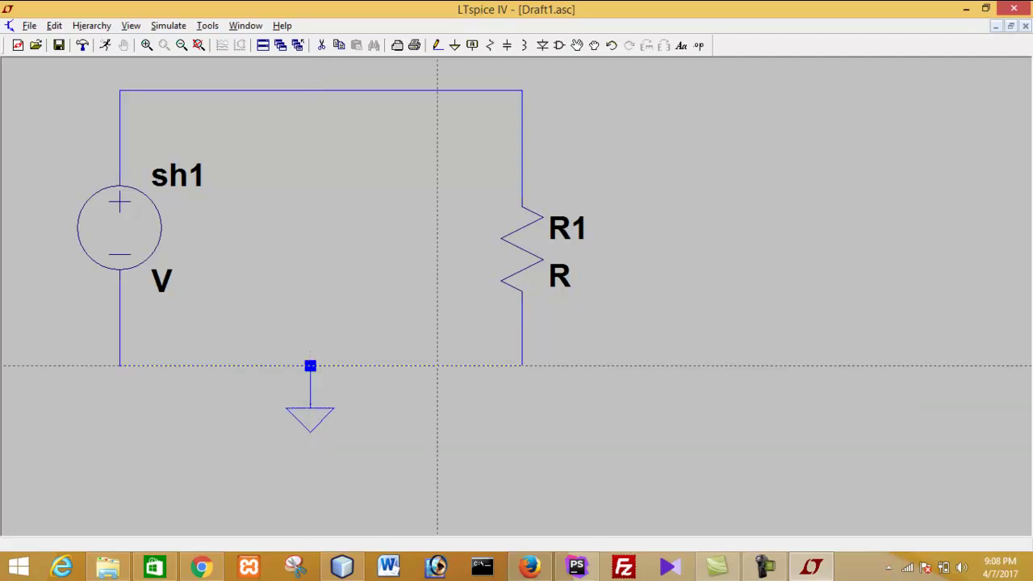
{"action": "key", "text": "Escape"}
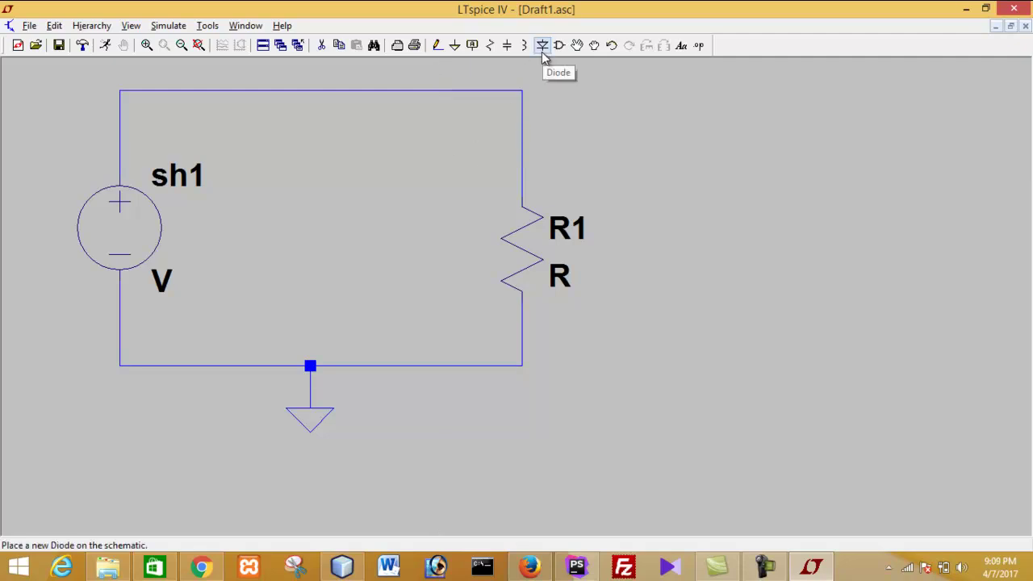
{"action": "left_click", "coordinate": [764, 567]}
{"action": "left_click", "coordinate": [960, 495]}
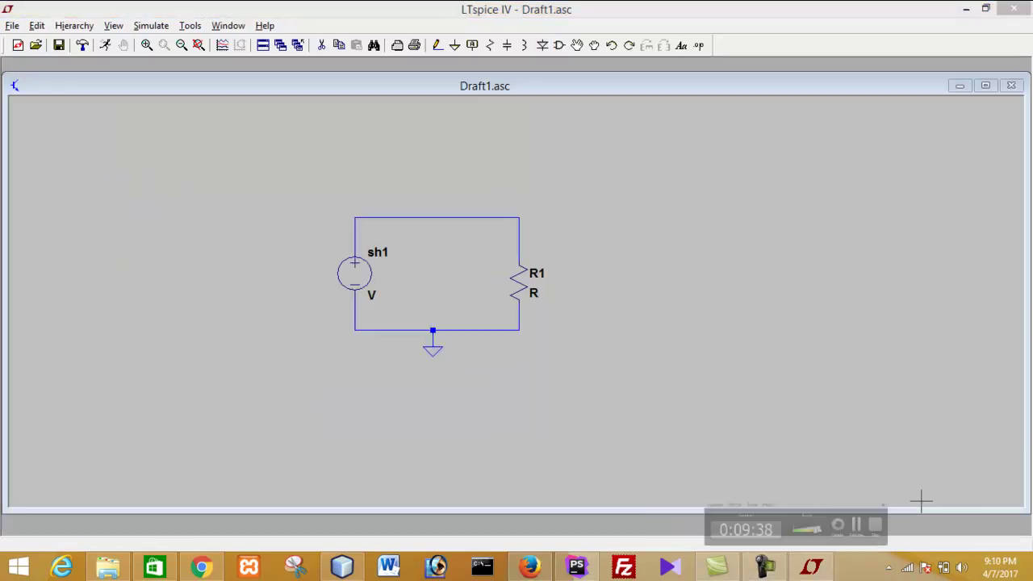
- Set the resistance of resistor R1 to 5 Ω in its resistor properties
{"action": "right_click", "coordinate": [537, 277]}
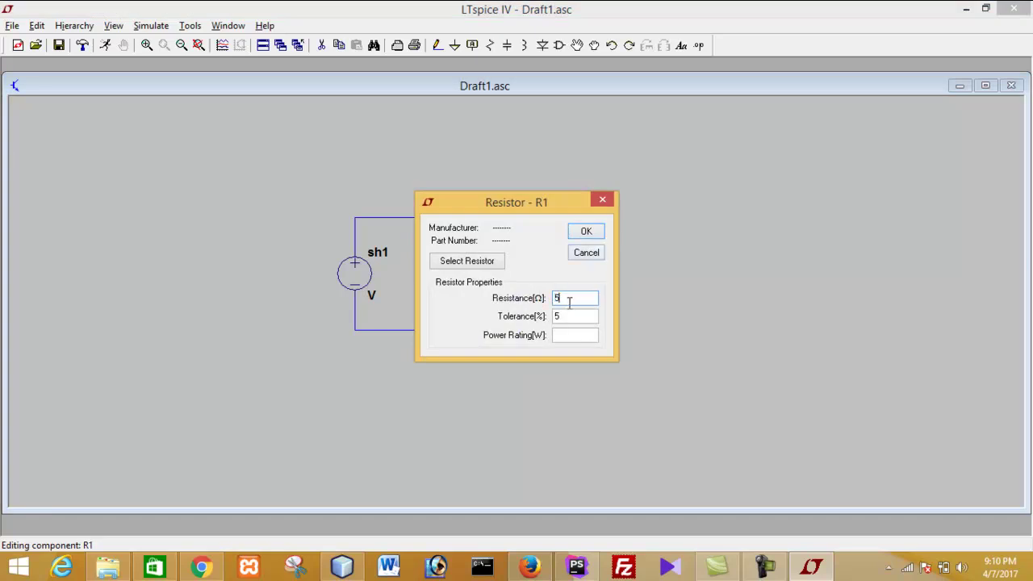
{"action": "double_click", "coordinate": [582, 321]}
{"action": "left_click", "coordinate": [584, 233]}
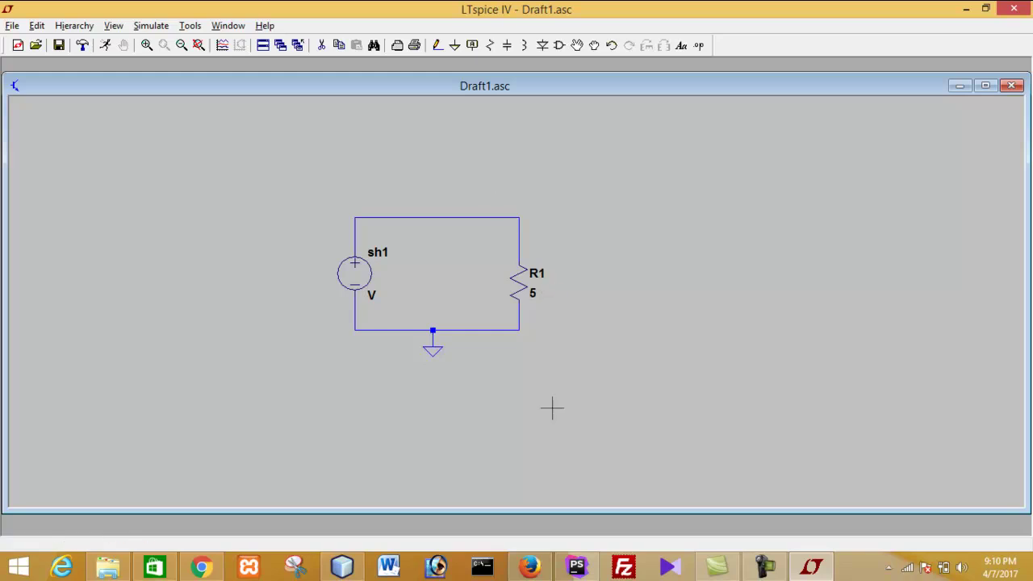
- Run a transient simulation with stop time 10, time to start saving data 0 and maximum timestep 1, and close the SPICE error log
{"action": "left_click", "coordinate": [106, 46]}
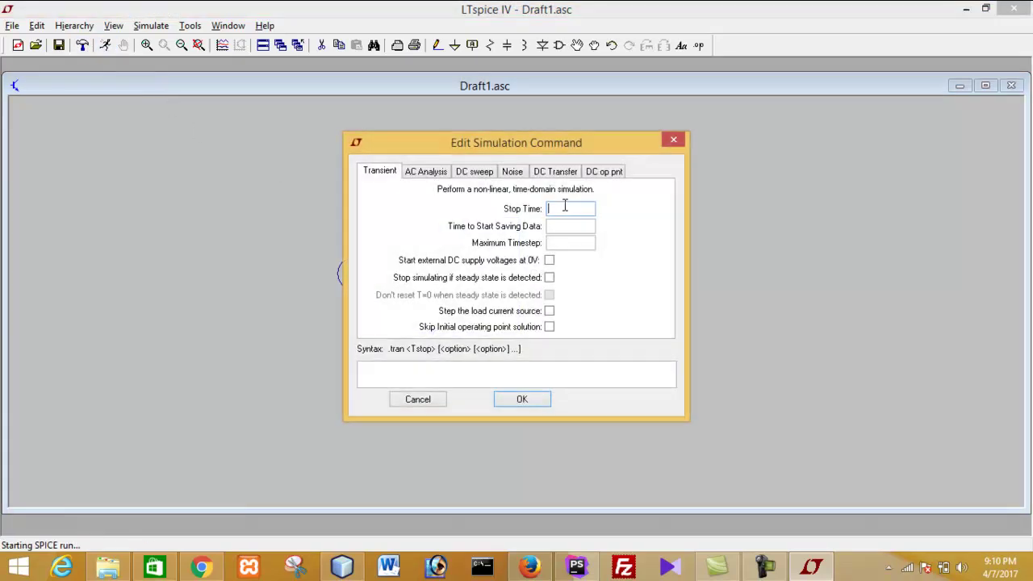
{"action": "type", "text": "10"}
{"action": "left_click", "coordinate": [562, 231]}
{"action": "type", "text": "0 "}
{"action": "type", "text": "1"}
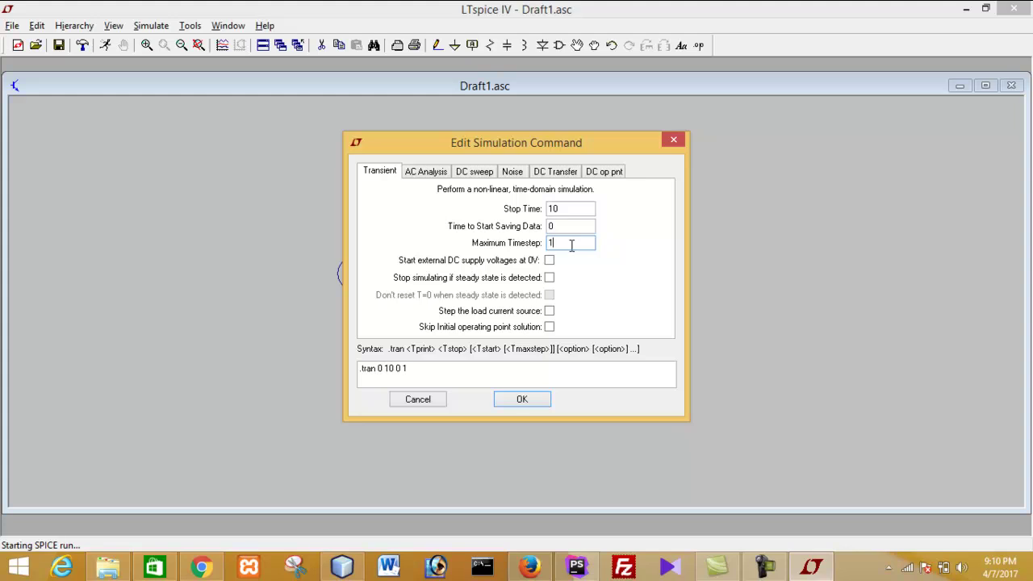
{"action": "left_click", "coordinate": [520, 401]}
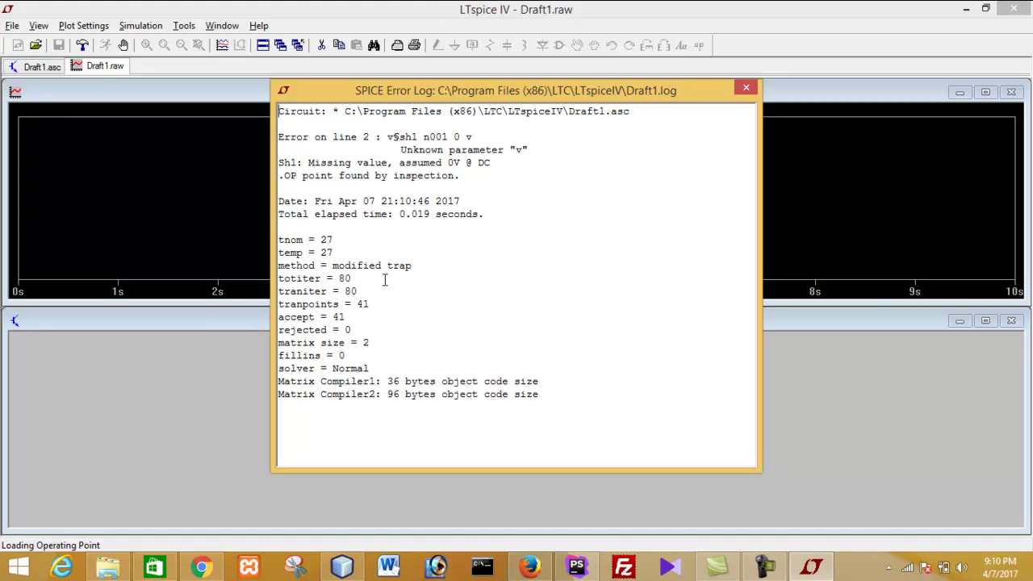
{"action": "left_click", "coordinate": [745, 87]}
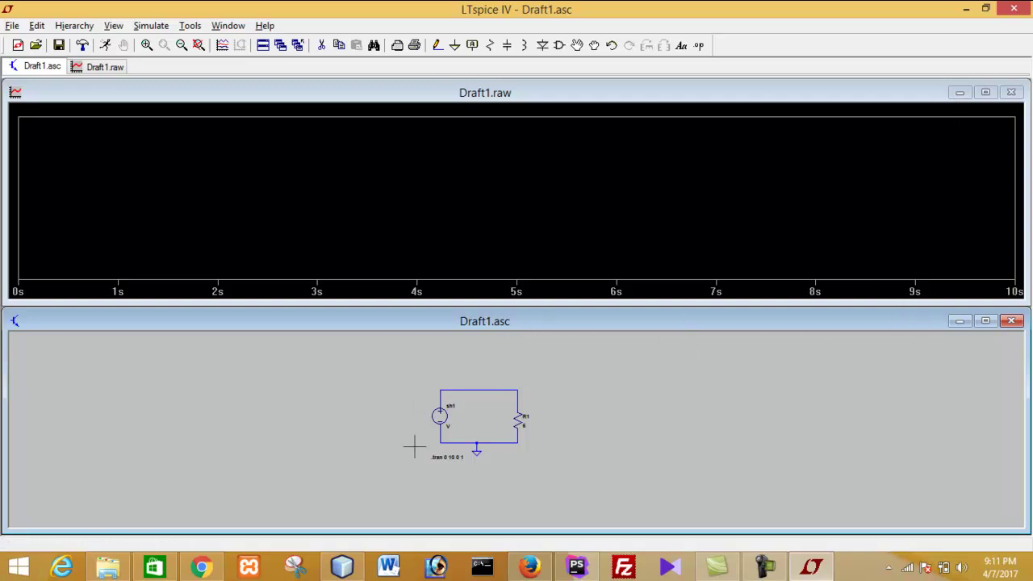
{"action": "left_click", "coordinate": [819, 570]}
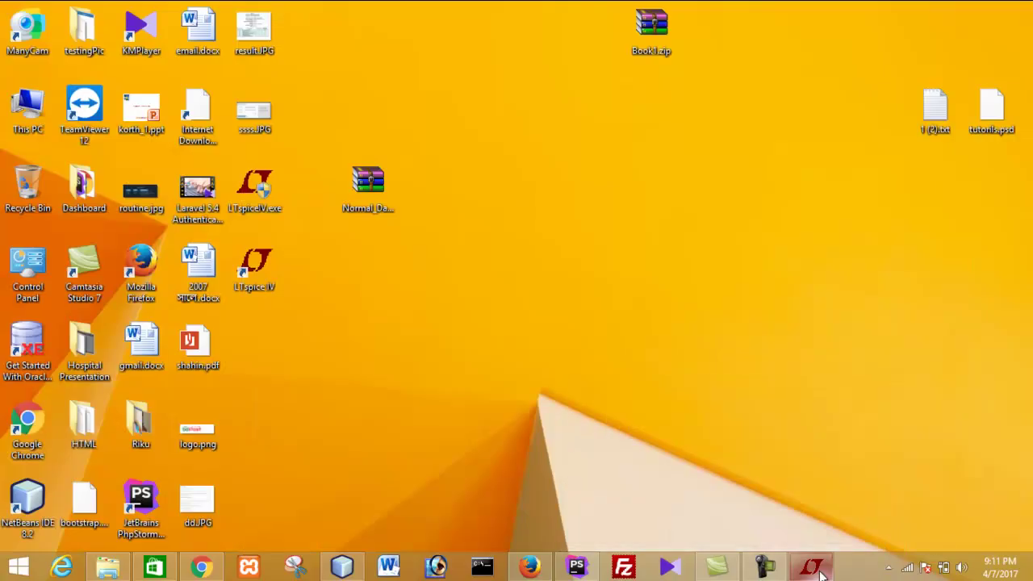
{"action": "left_click", "coordinate": [819, 570]}
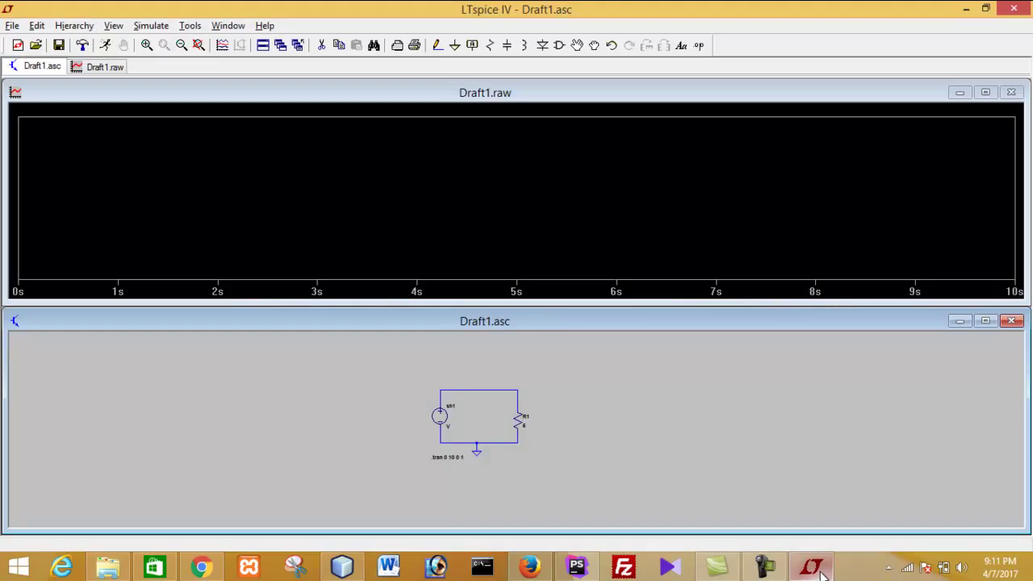
{"action": "left_click", "coordinate": [815, 570]}
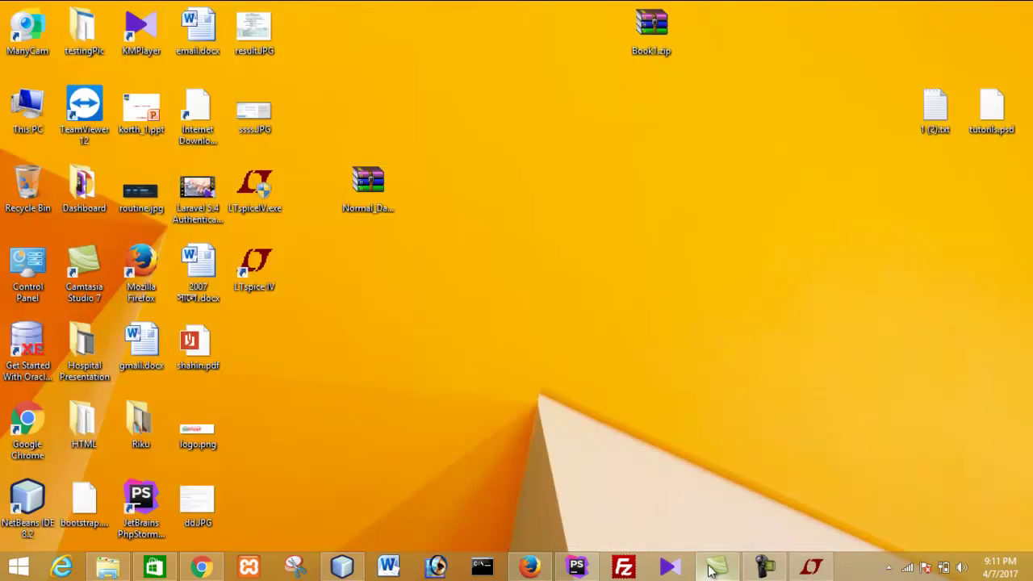